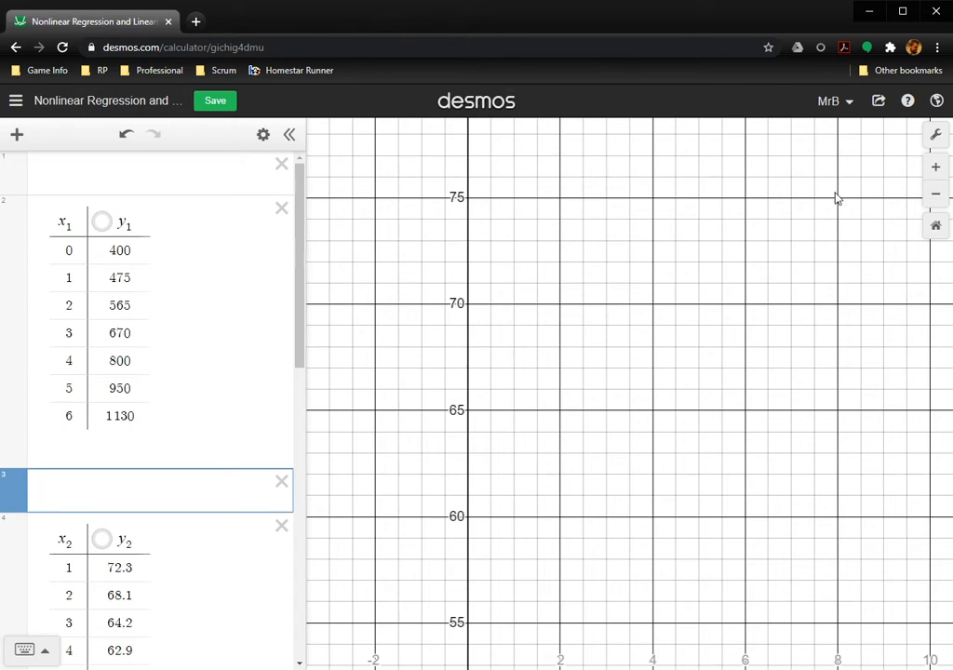
Restore the graph's default viewport and look over the data tables in the expression list.
click(935, 225)
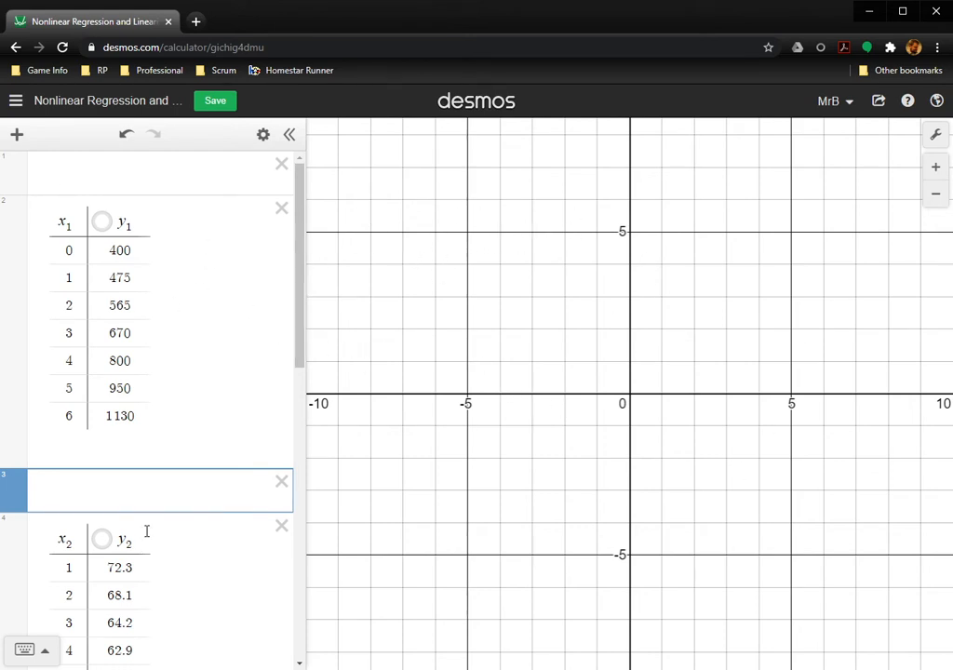
scroll(146, 532, down, 3)
scroll(143, 528, up, 3)
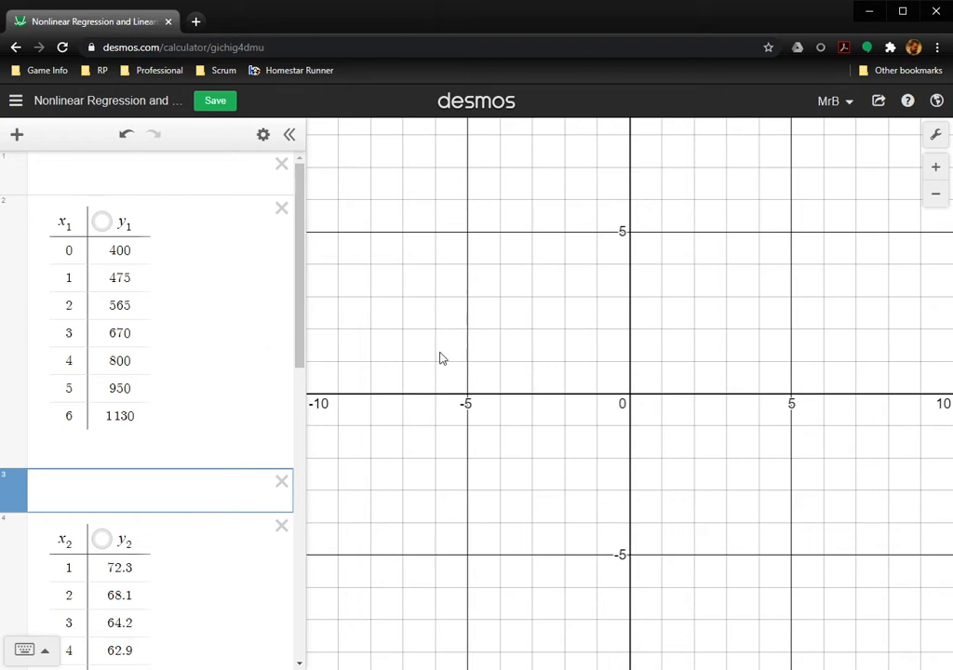
Insert a new table in the blank first row above the x1/y1 table.
click(64, 179)
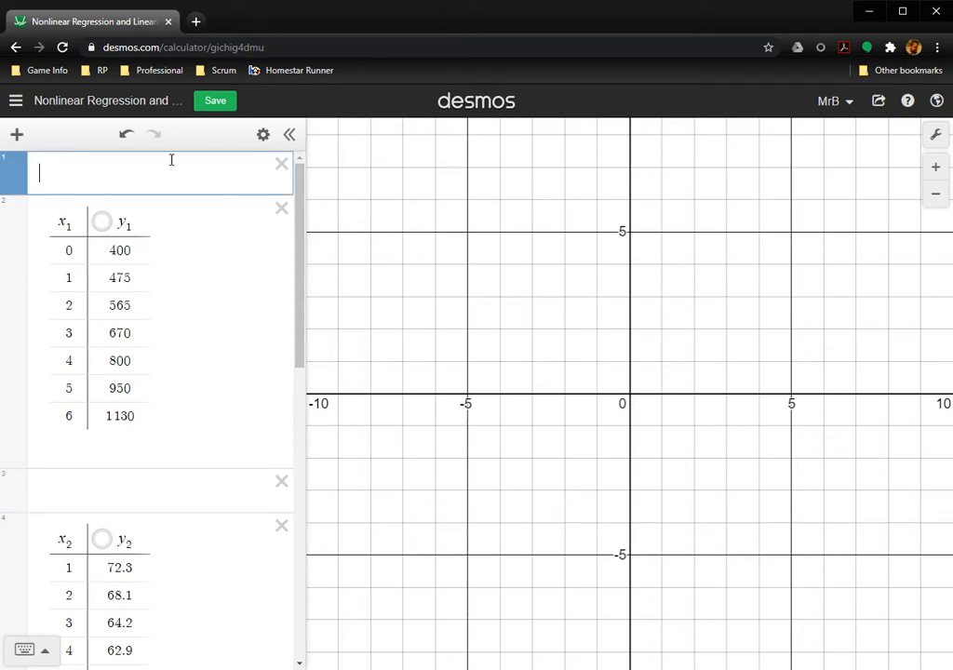
click(17, 137)
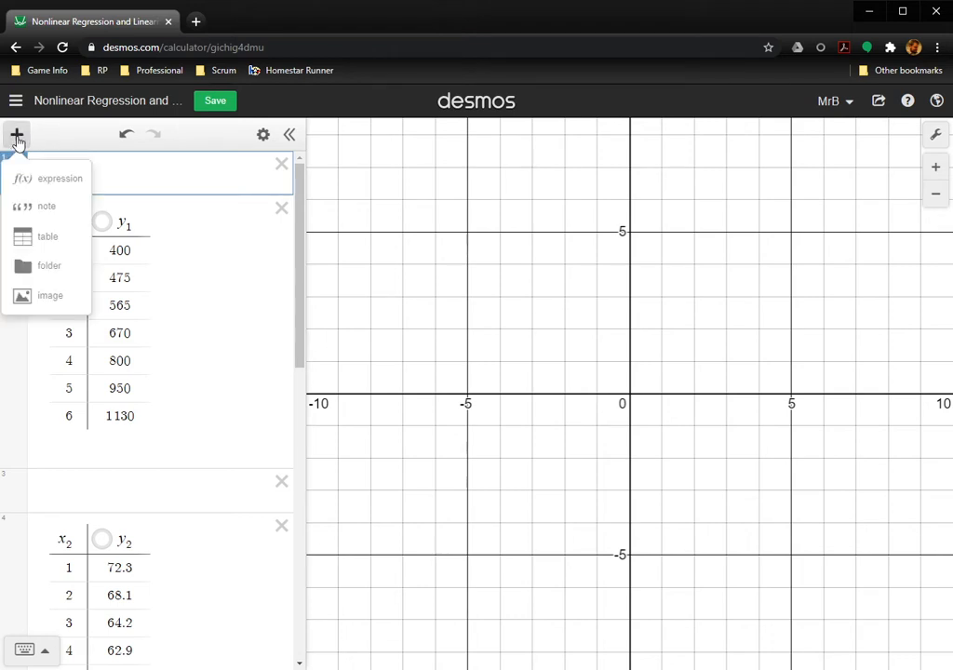
click(37, 245)
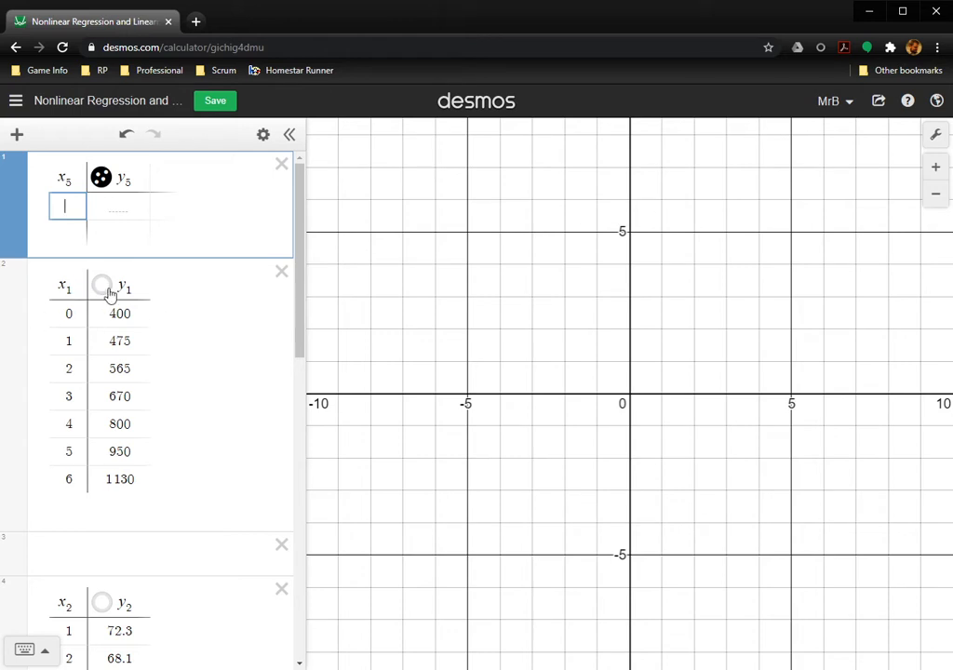
scroll(79, 316, down, 9)
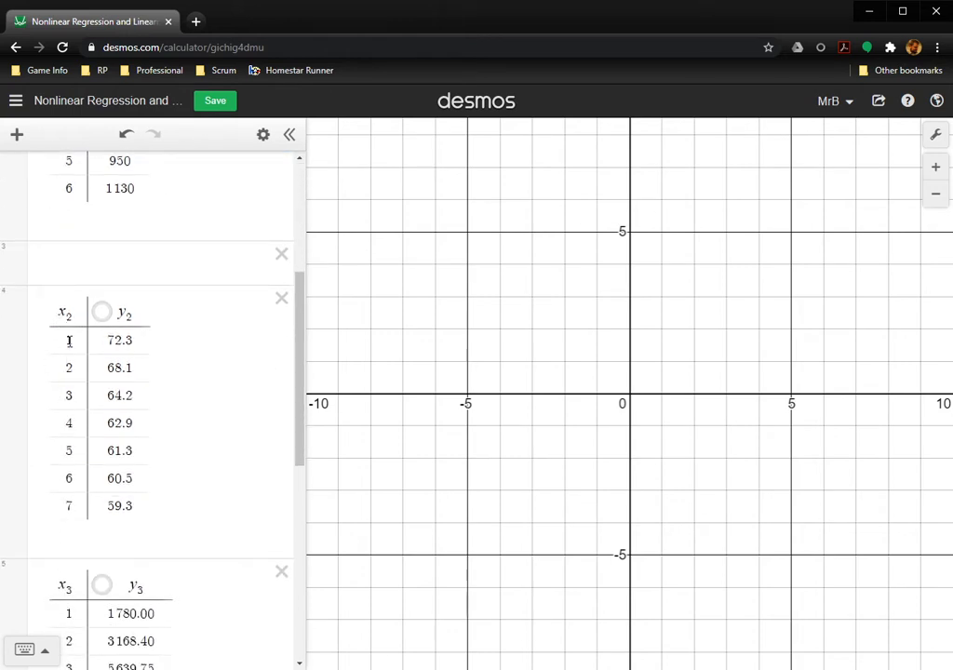
scroll(125, 412, up, 10)
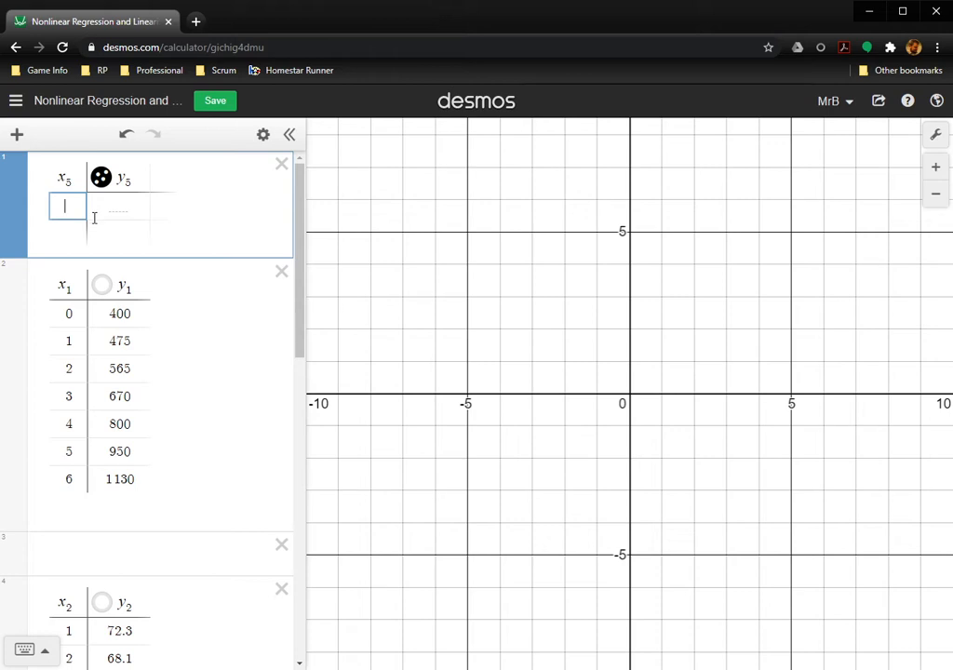
Fill the new table with the points (0, 400), (1, 475) and (2, 565).
text(0)
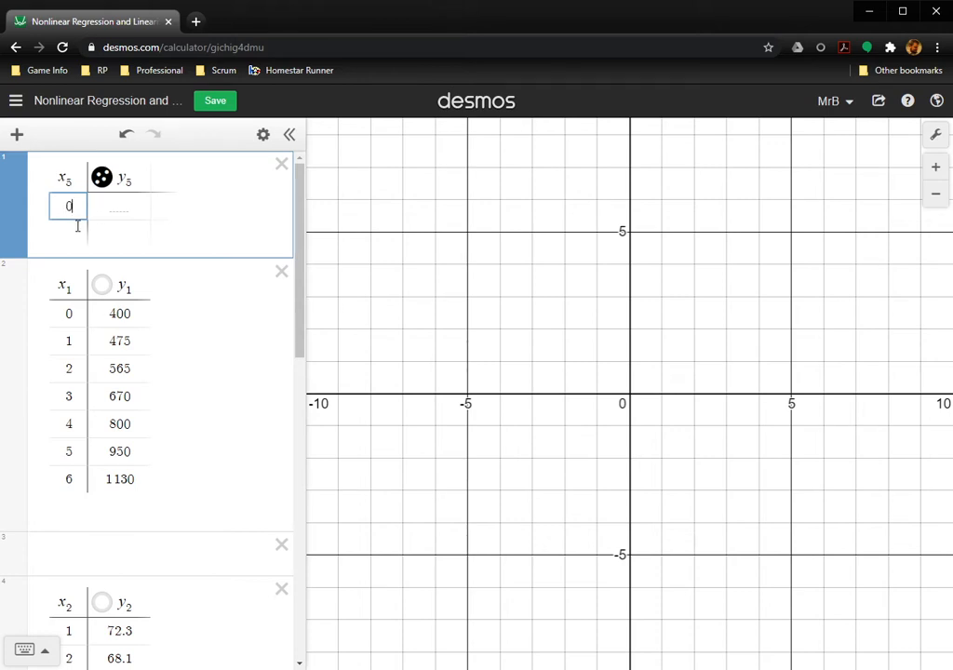
key(Tab)
text(400)
key(Tab)
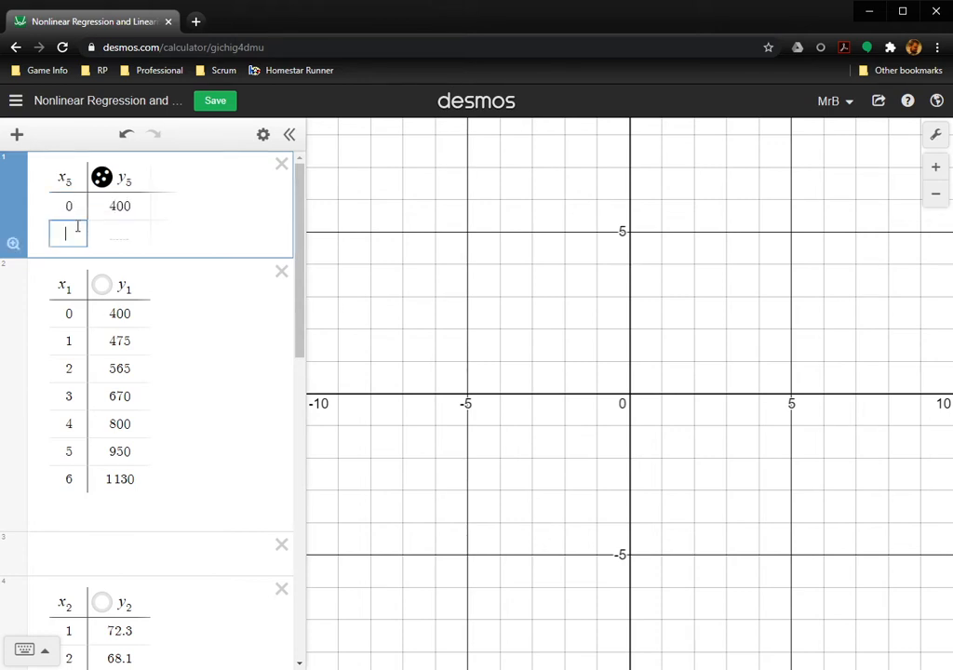
text(1)
key(Tab)
text(4)
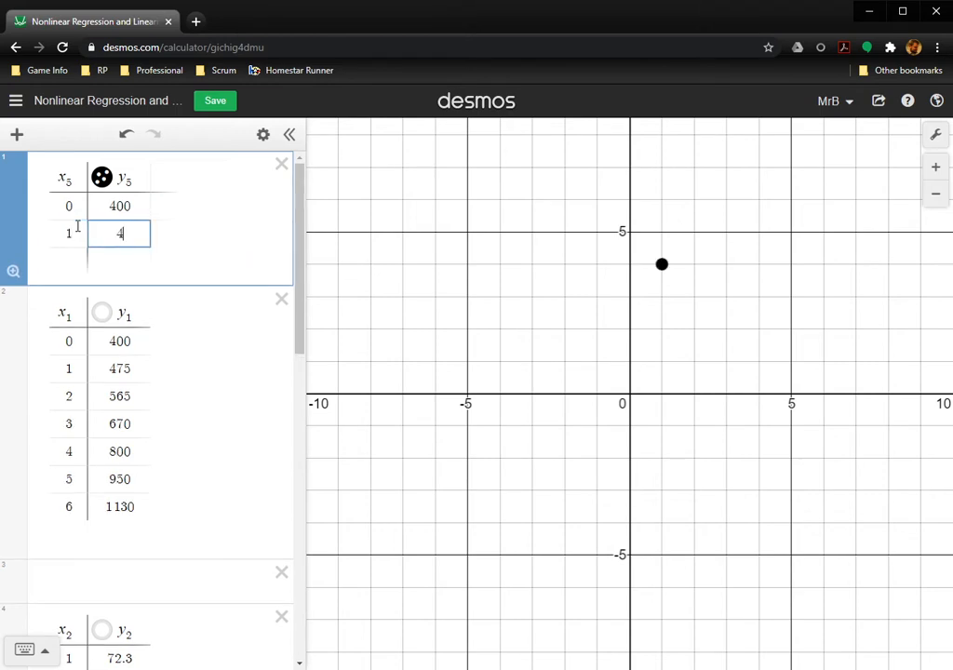
text(75)
key(Tab)
text(2)
key(Tab)
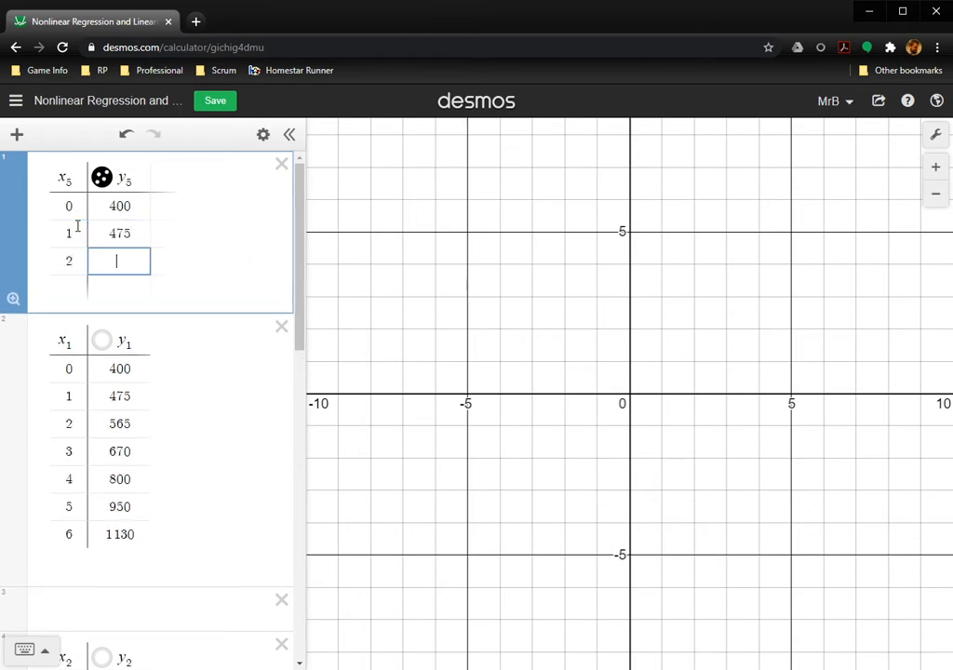
text(565)
key(Tab)
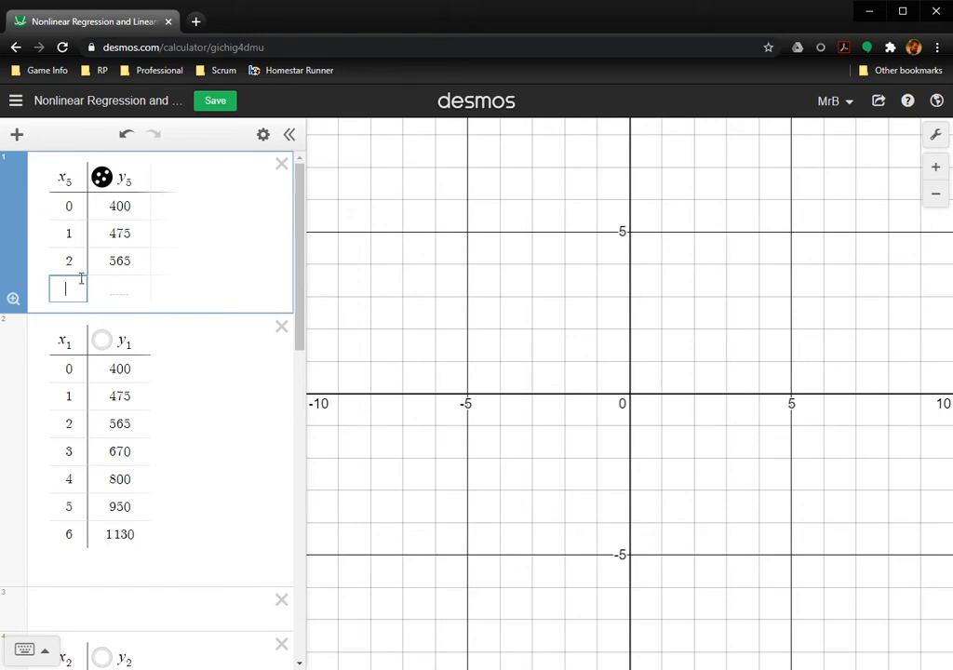
Delete the newly added table and show the y1 data points of the existing x1/y1 table.
click(281, 165)
click(101, 178)
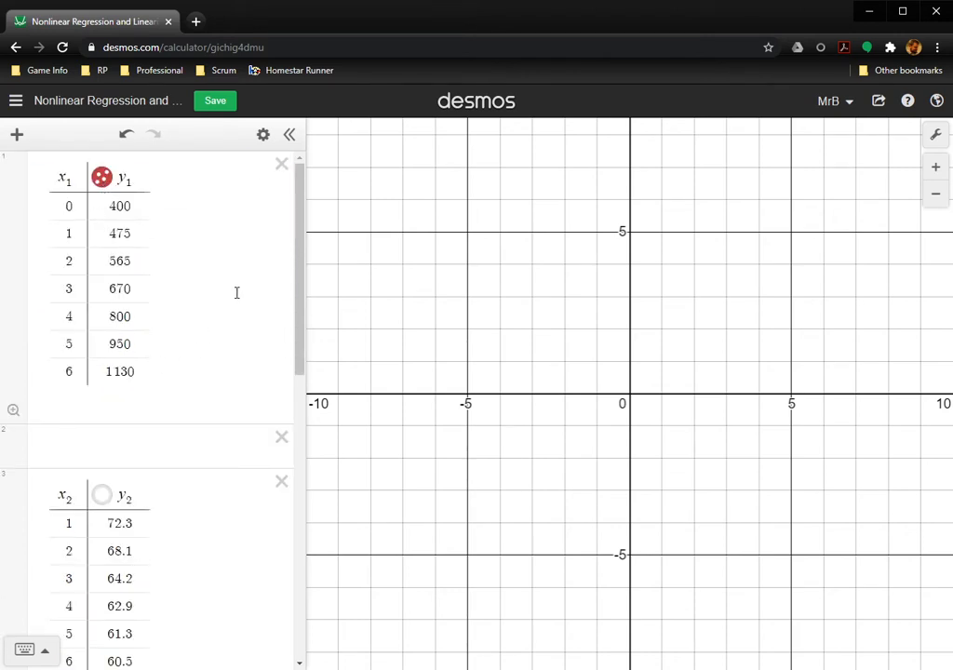
Toggle the y1 points' visibility off and on several times, leaving them shown.
click(100, 179)
click(103, 181)
click(103, 181)
click(103, 182)
click(102, 181)
click(103, 181)
Zoom the graph to fit the x1/y1 data and stretch the y-axis scale slightly.
click(936, 135)
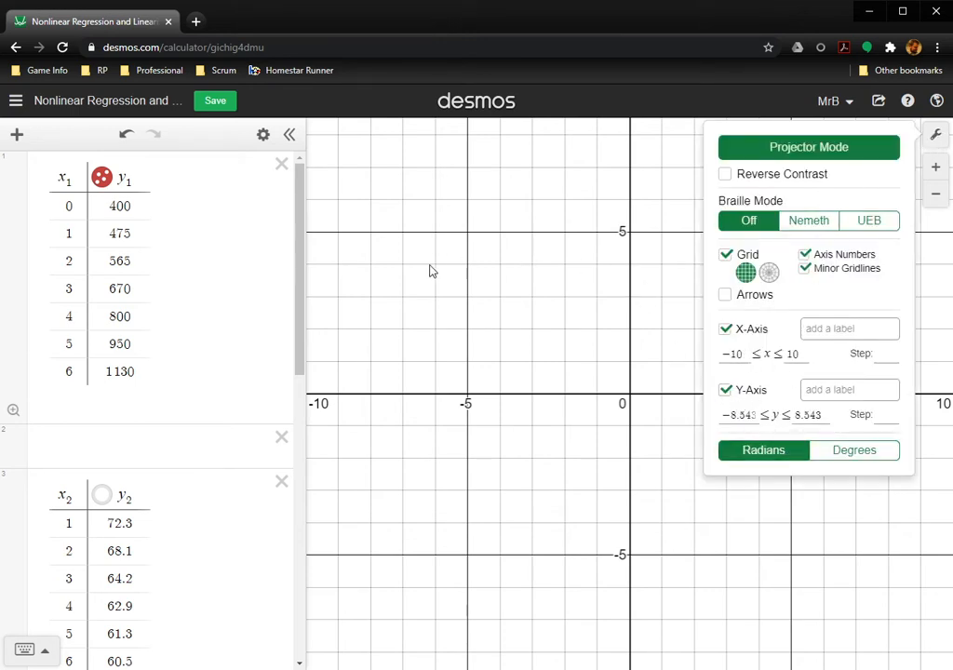
click(528, 345)
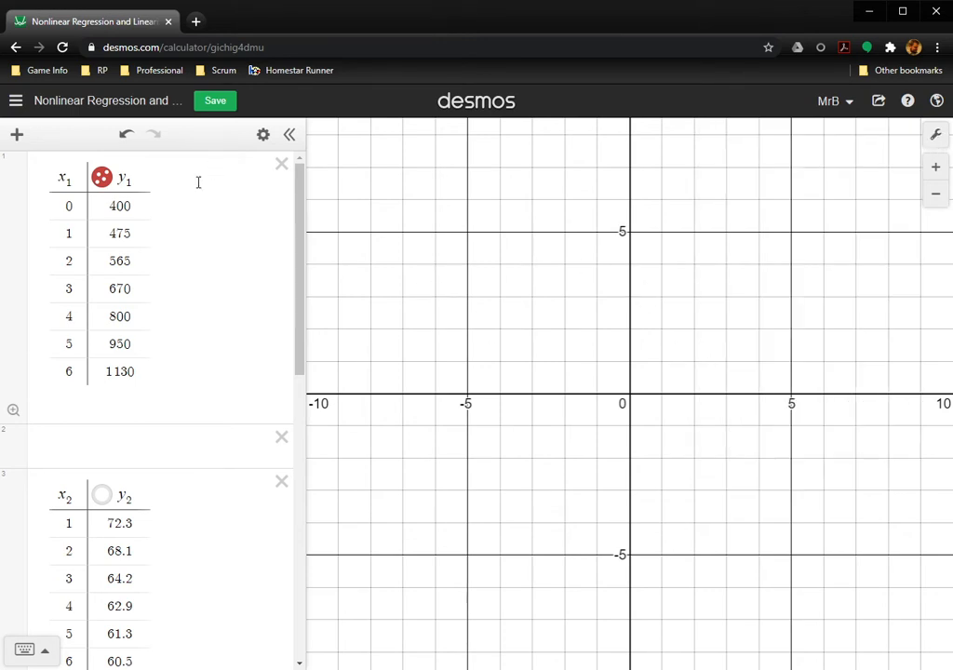
click(13, 411)
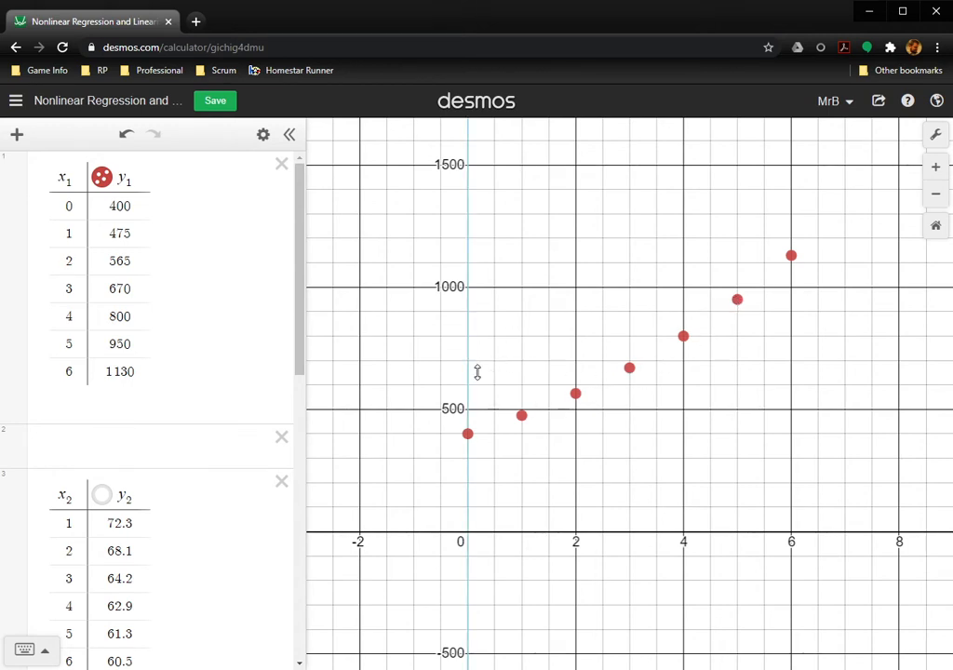
mouse_move(477, 370)
mouse_down()
mouse_move(482, 320)
mouse_move(481, 375)
mouse_move(484, 349)
mouse_up()
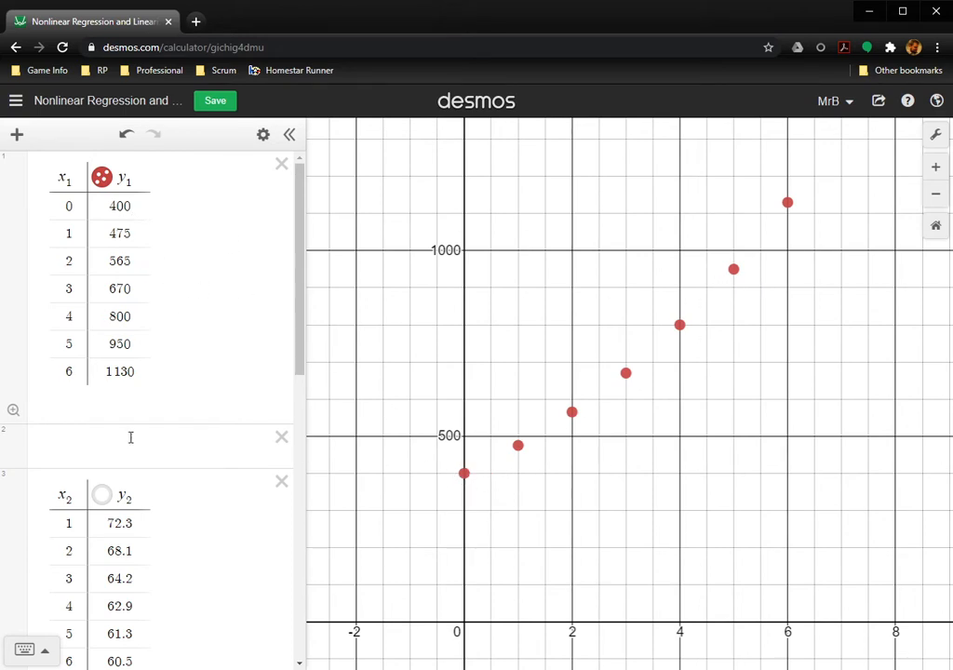
Enter the exponential regression y1 ~ ab^(x1) in the blank line below the x1/y1 table.
click(87, 446)
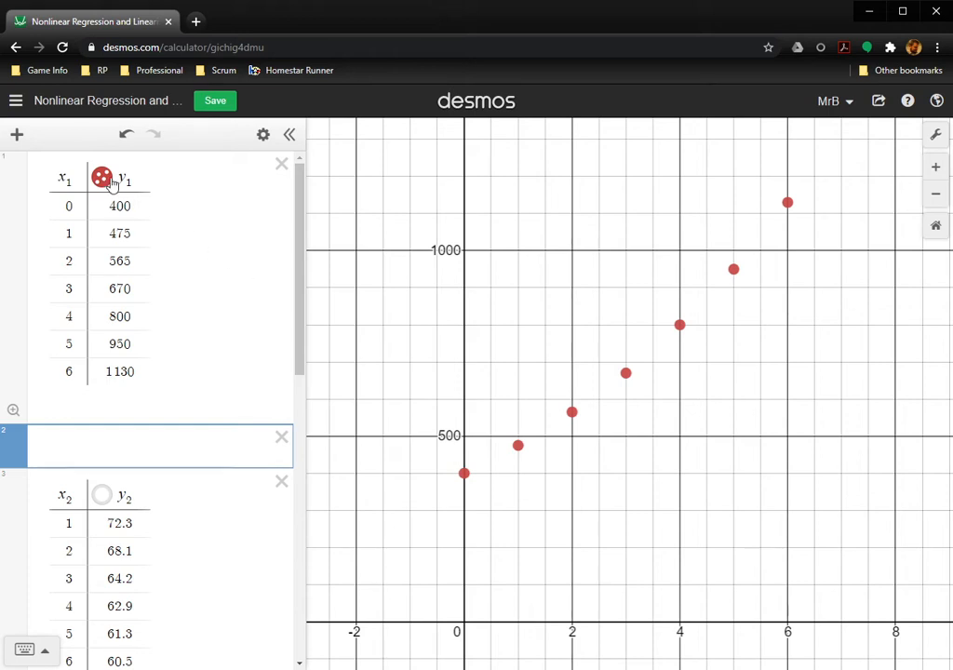
text(y1)
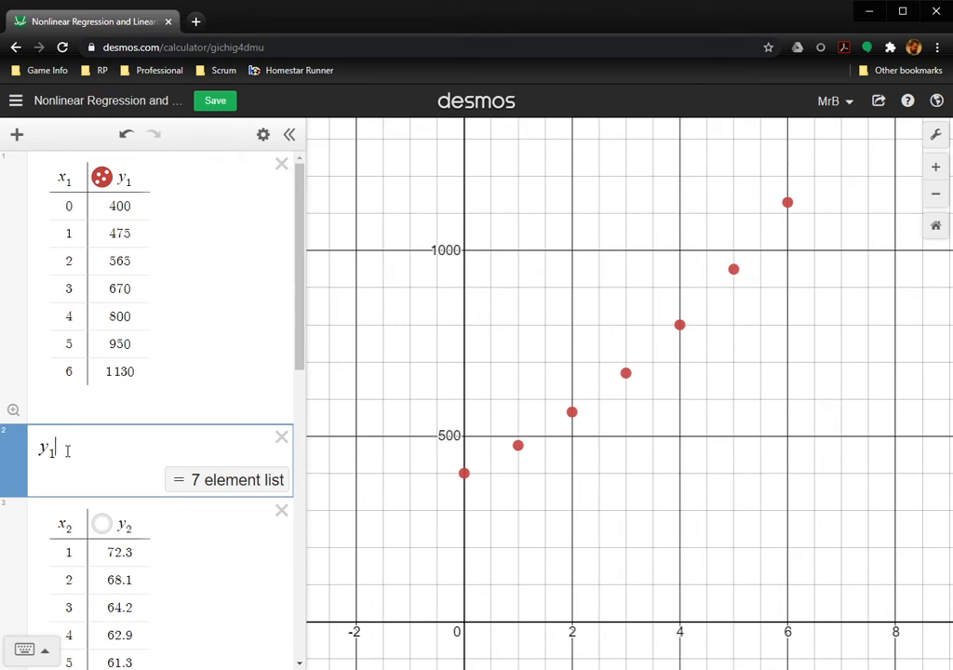
text(~)
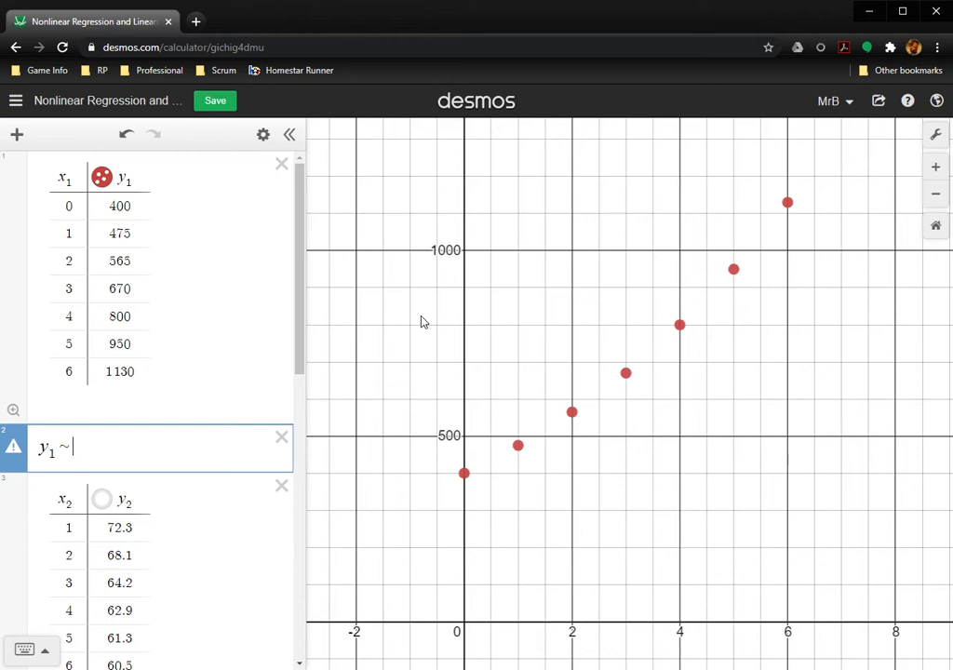
text(ab)
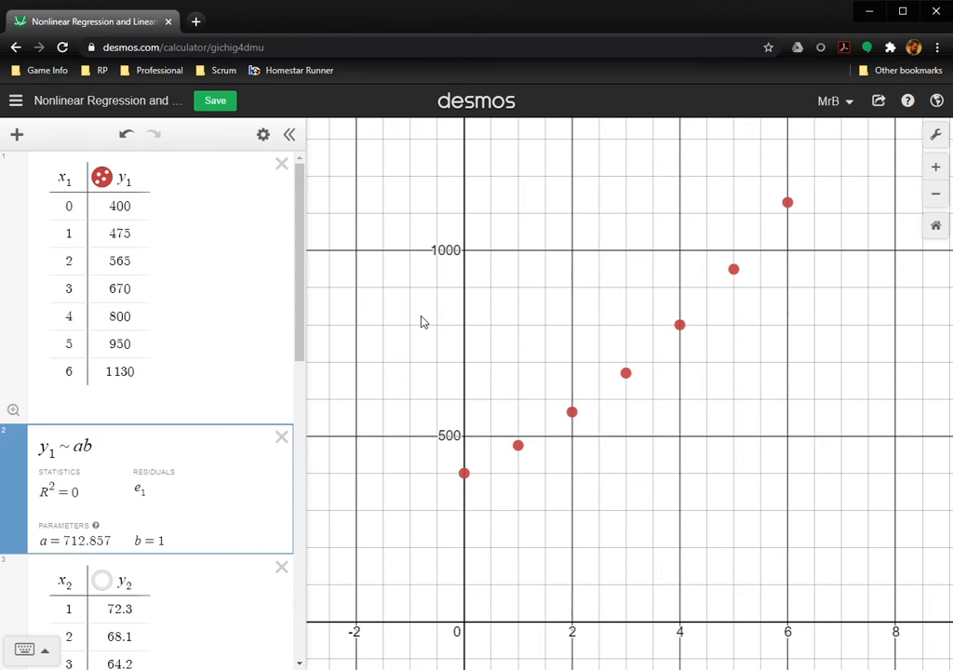
text(^{x_1)
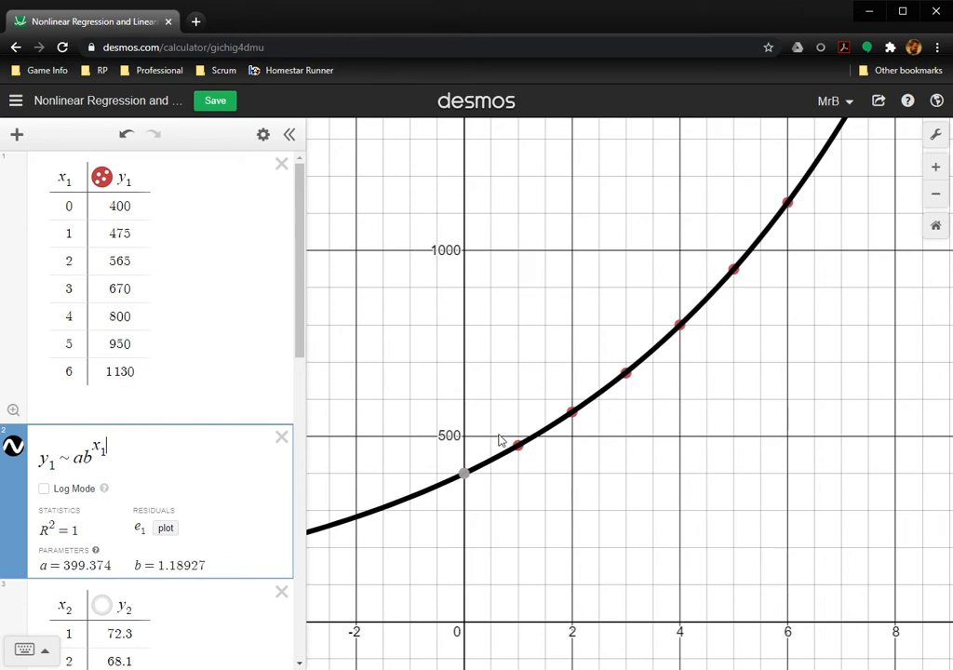
Examine the exponential regression's R² statistic and its a and b parameters against the table data.
scroll(106, 529, down, 1)
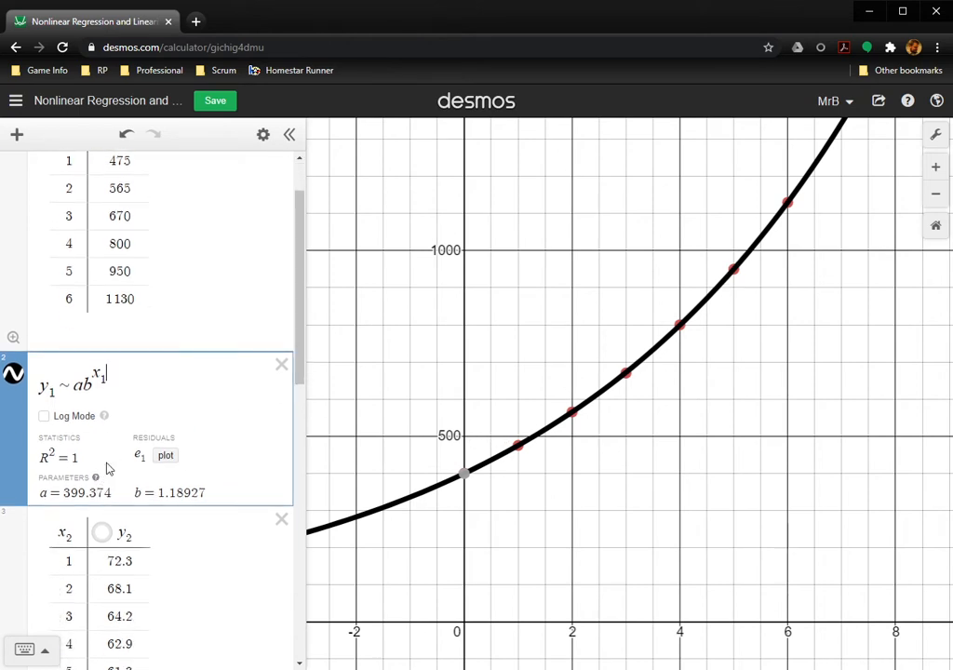
scroll(106, 463, up, 1)
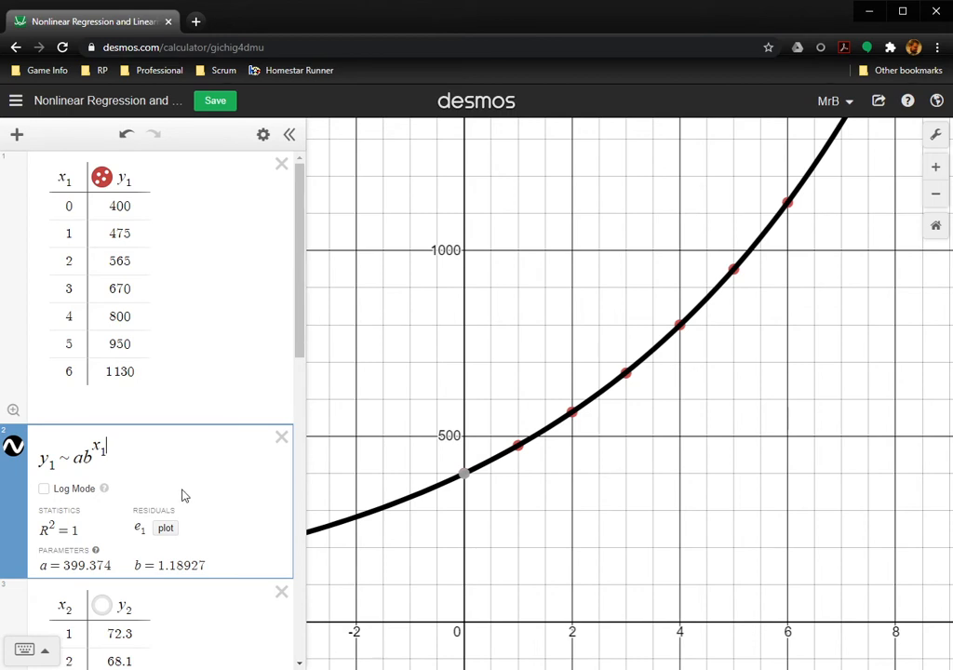
scroll(112, 508, down, 1)
scroll(75, 449, up, 1)
scroll(83, 428, down, 1)
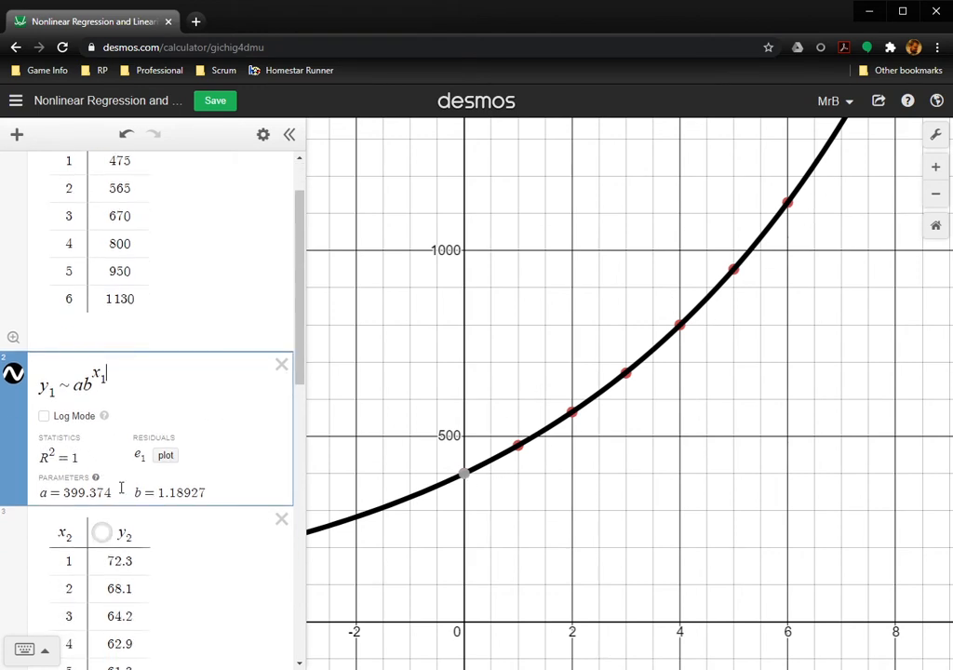
scroll(72, 363, down, 1)
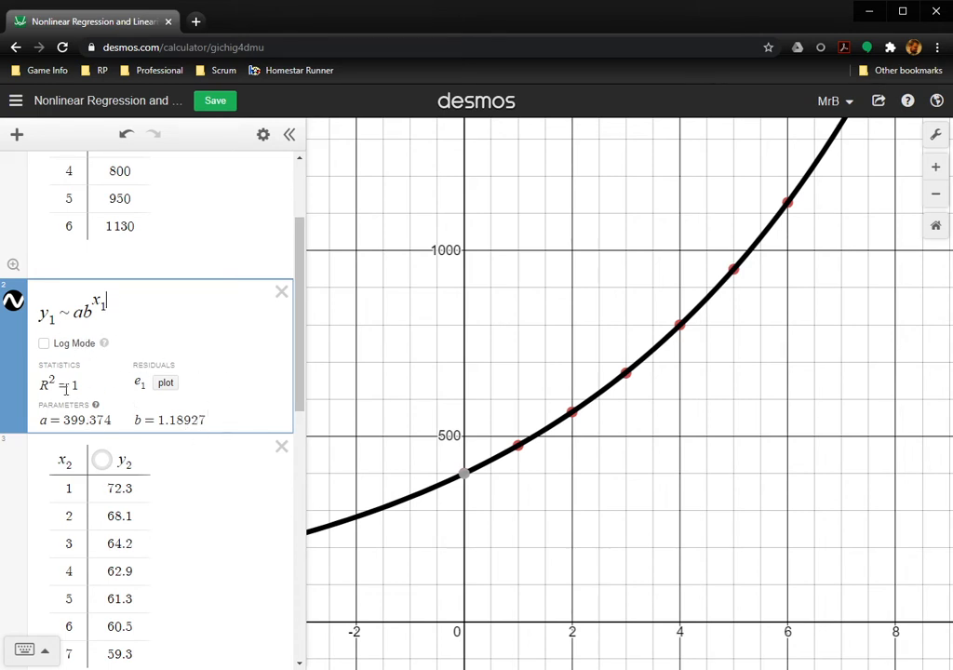
scroll(57, 402, down, 5)
scroll(57, 403, up, 6)
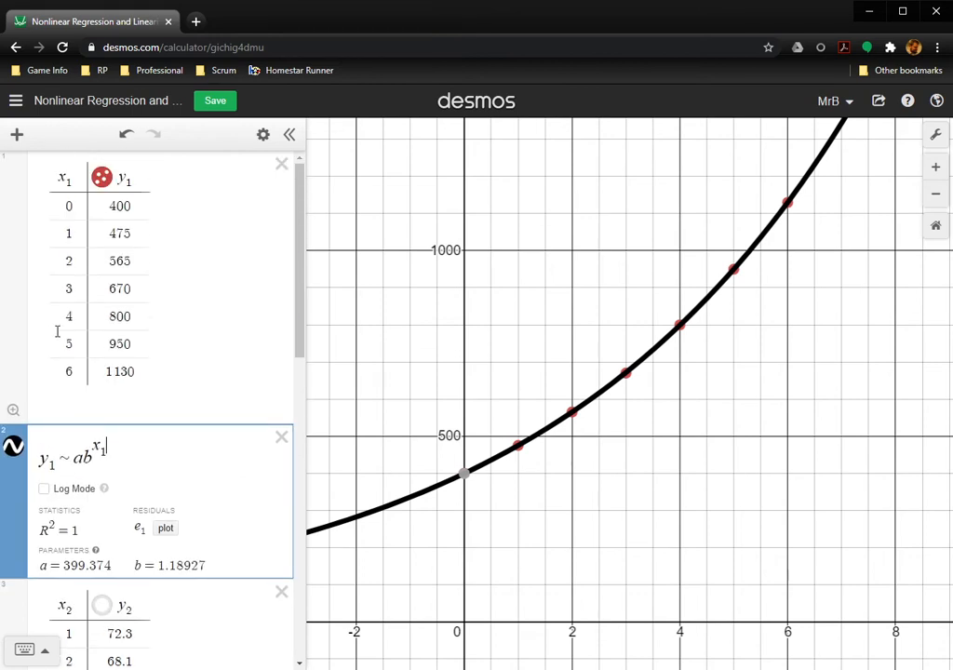
Add a blank expression line at the end of the list and move it directly below the y1 regression.
scroll(56, 331, down, 10)
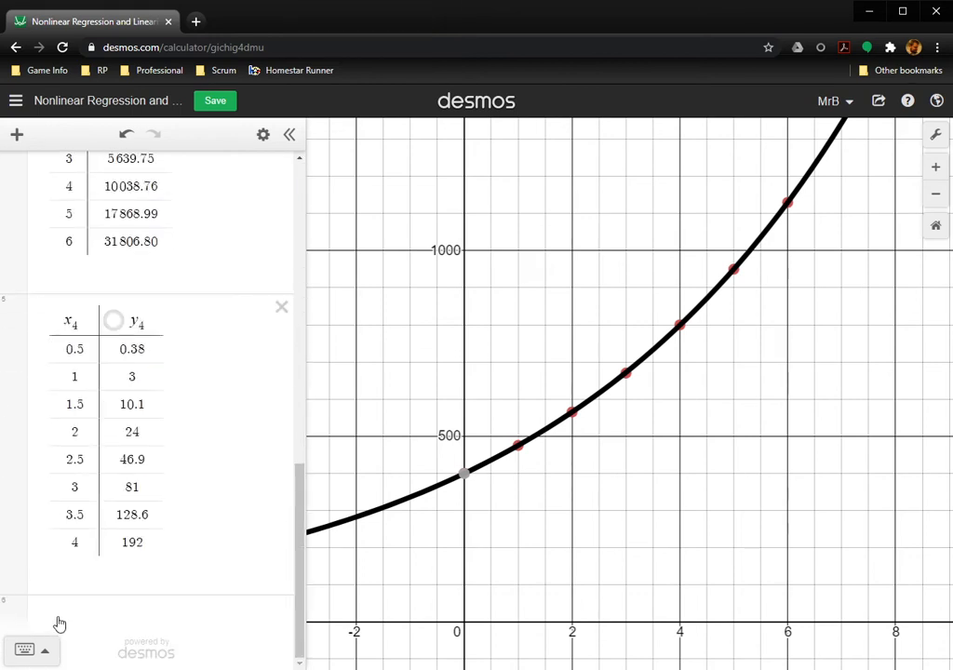
click(60, 623)
drag(12, 573, 59, 240)
scroll(181, 374, up, 3)
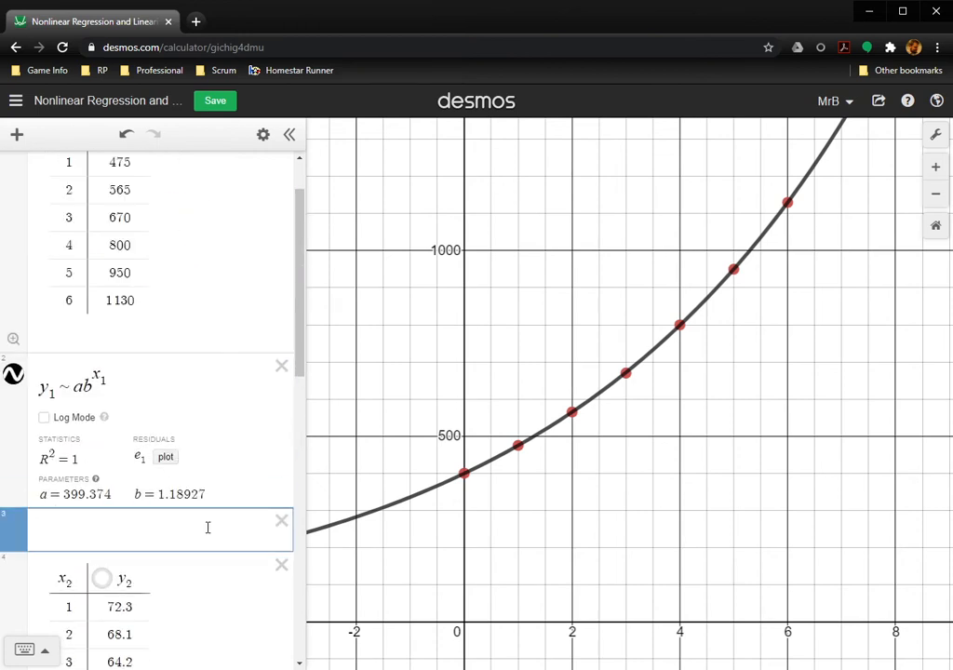
Define the function f(x) = ab^x in the blank line below the regression.
text(f(x))
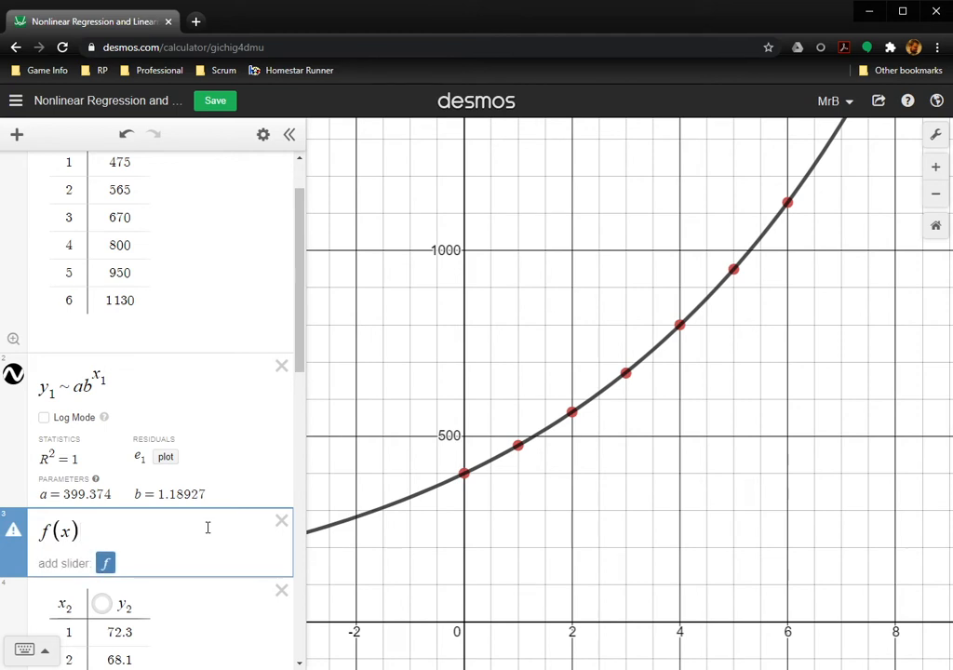
text(=a)
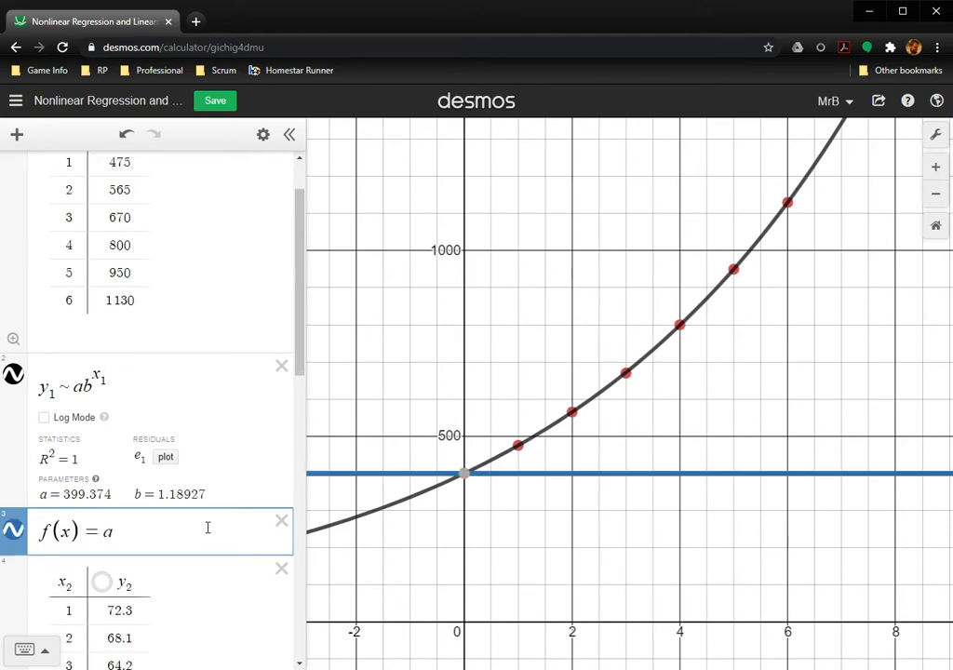
text(b)
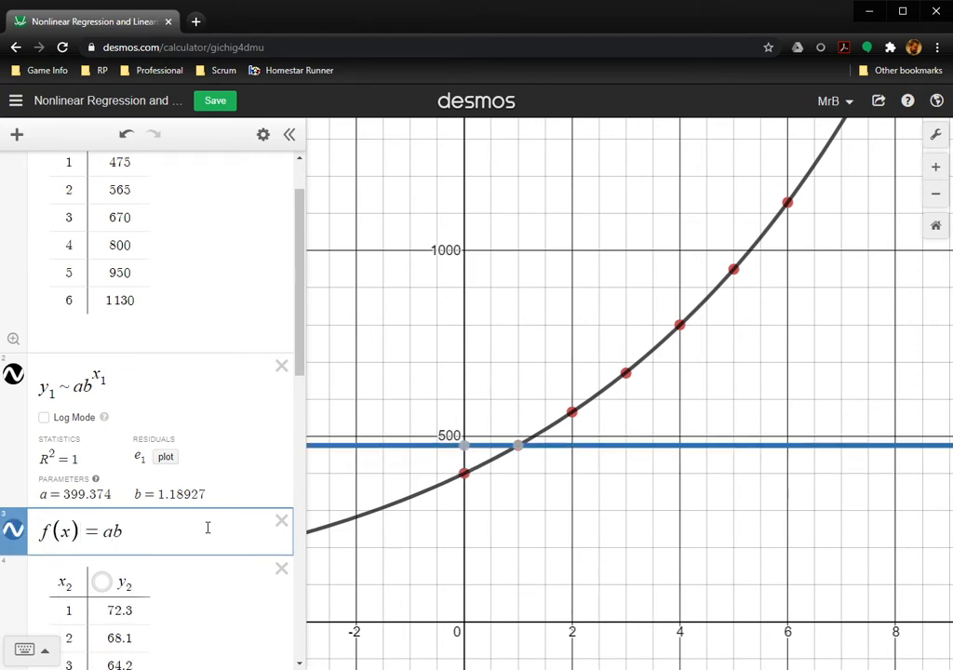
text(^x)
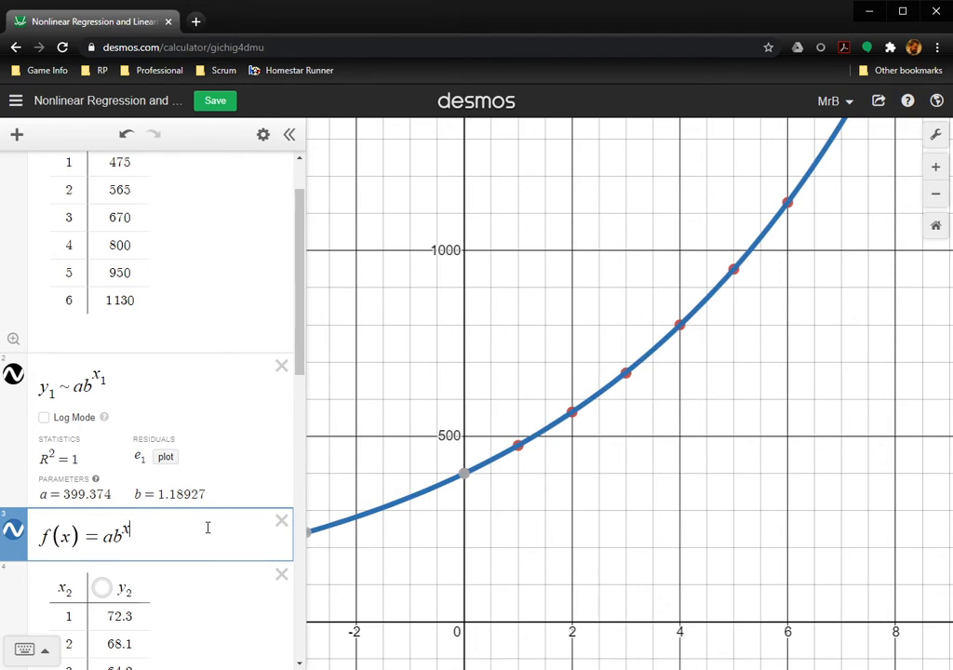
Evaluate f(8) on a new line below the f(x) definition.
key(Return)
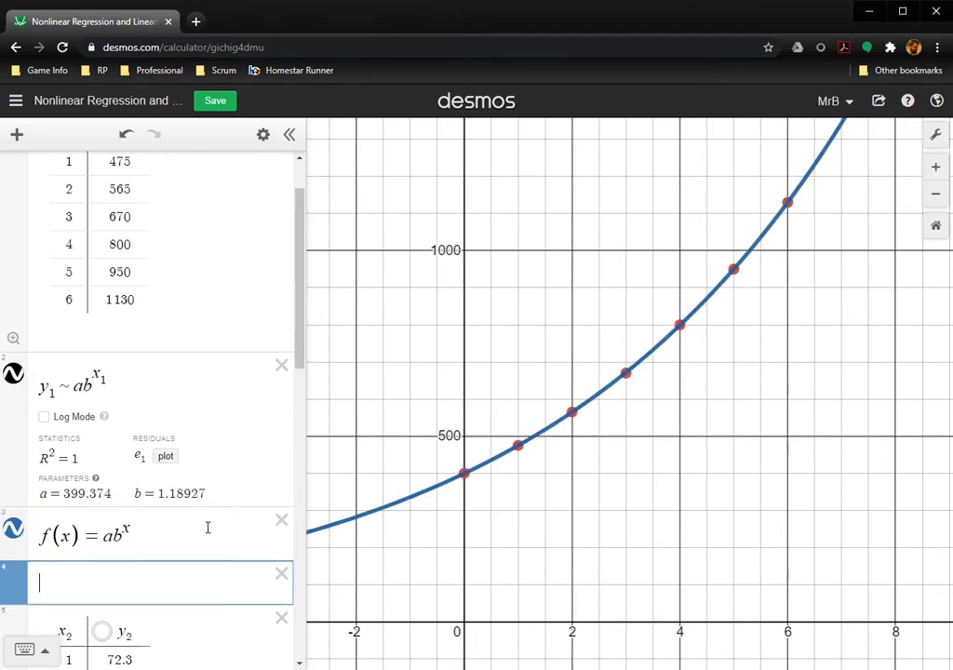
text(f()
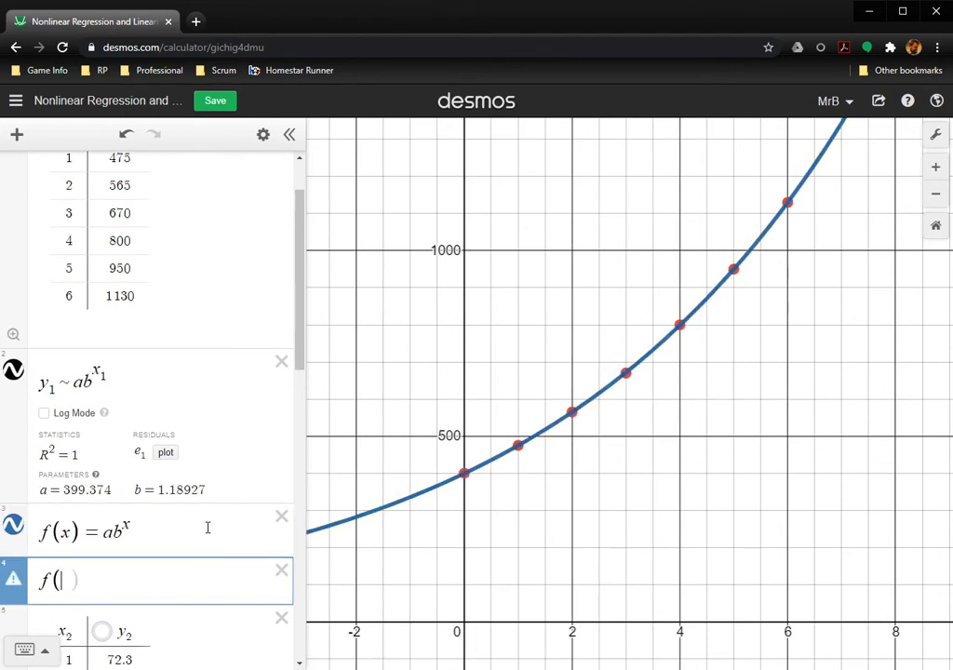
text(8)
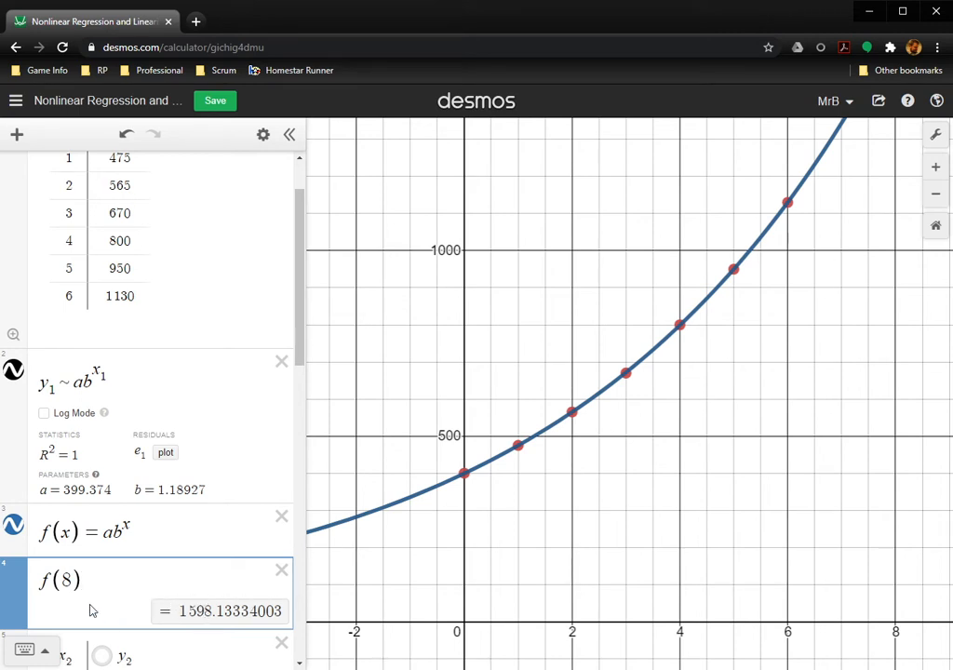
Delete the f(8) evaluation and the f(x) definition from the expression list.
click(283, 570)
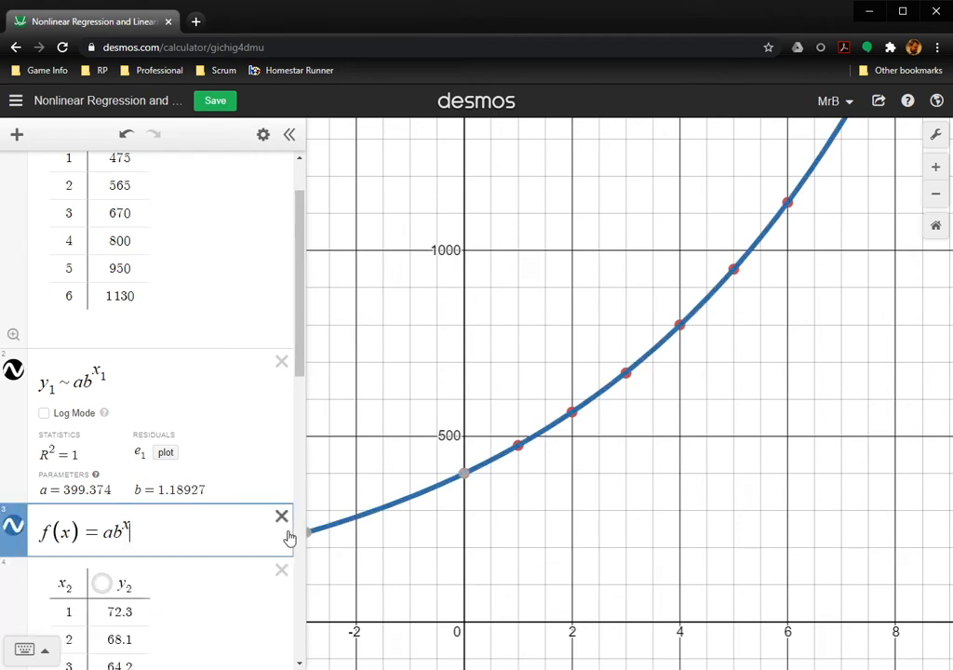
click(282, 518)
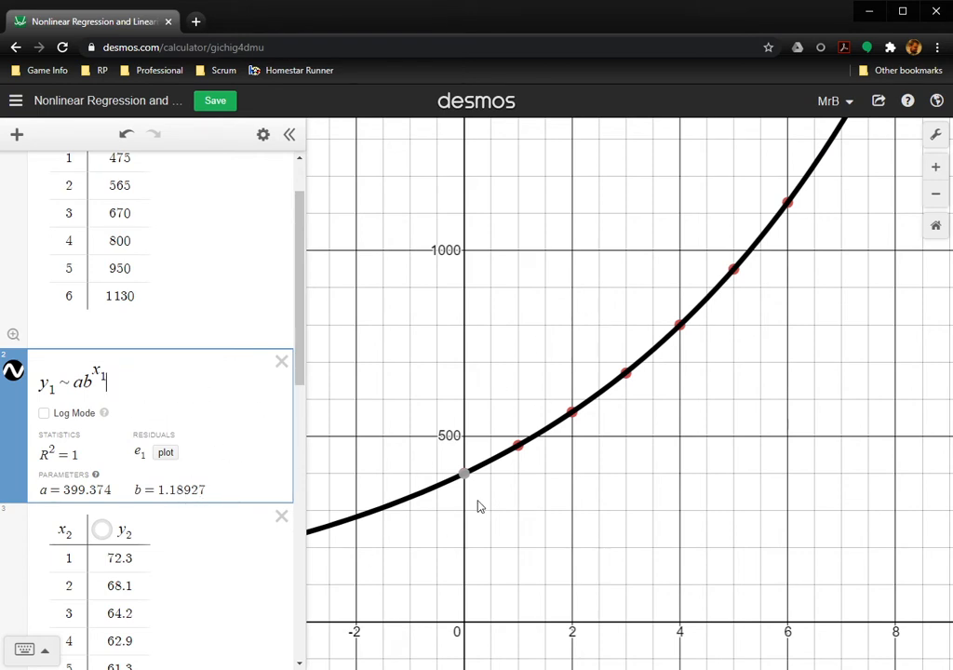
Hide the y1 data points and show the y2 data points on the graph.
scroll(159, 420, up, 2)
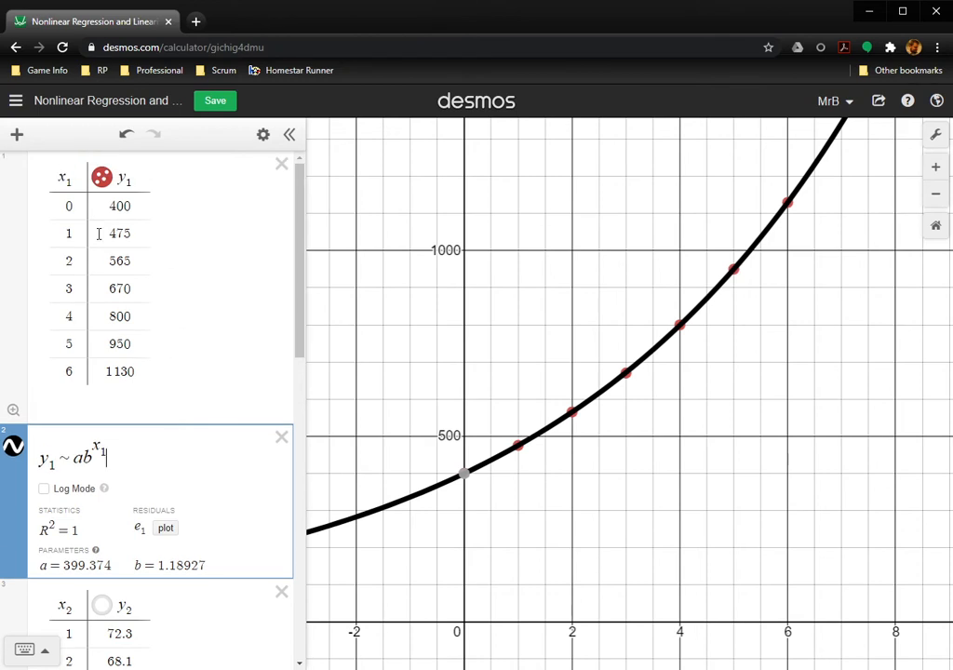
click(101, 180)
scroll(192, 319, down, 3)
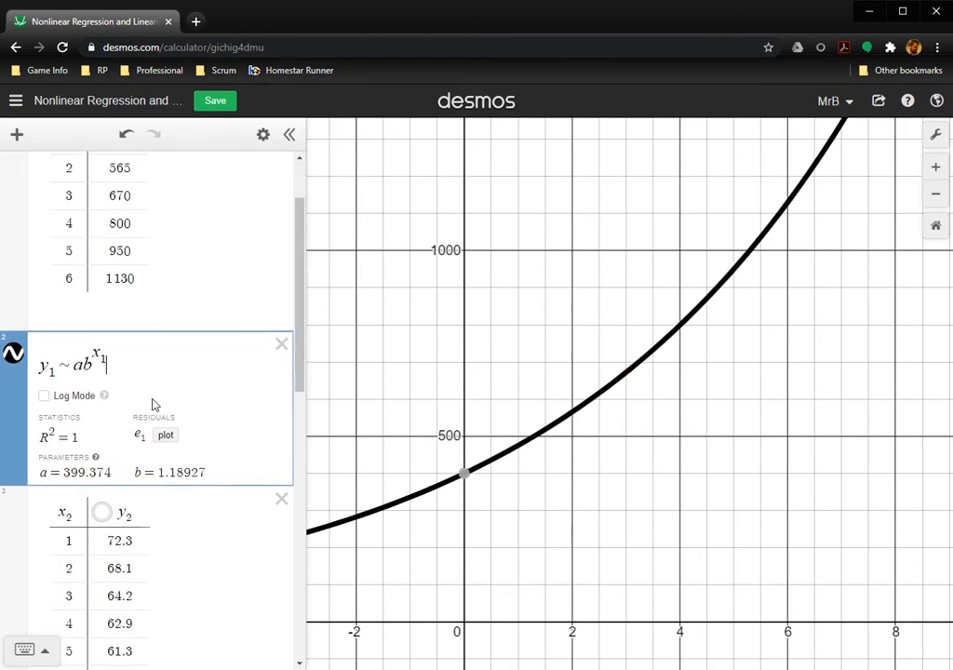
click(102, 386)
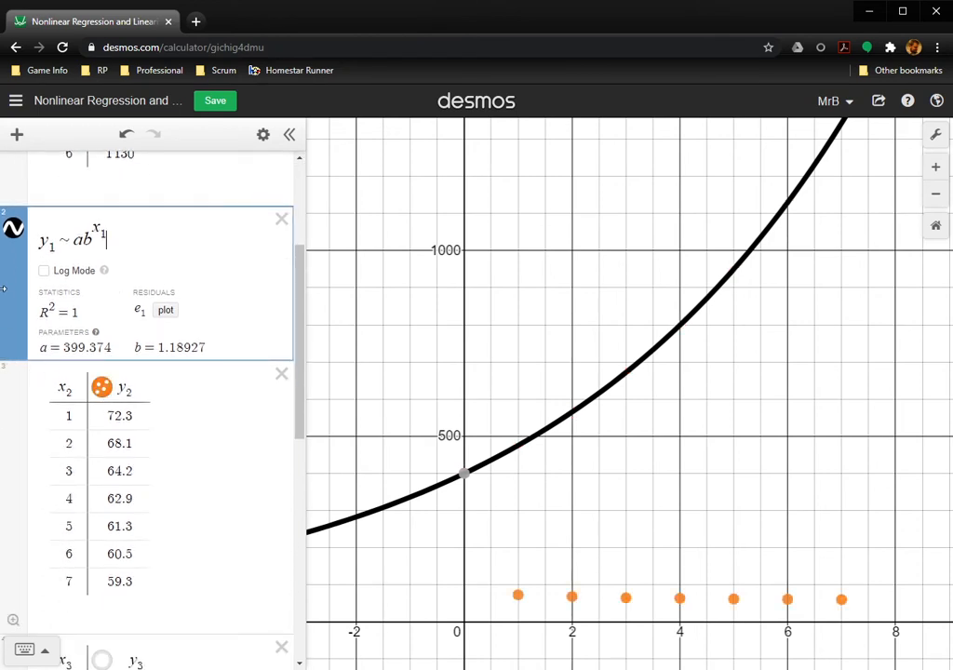
Hide the exponential regression's curve, move the regression below the x2/y2 table and zoom the graph to fit the y2 points.
click(13, 227)
drag(22, 273, 32, 521)
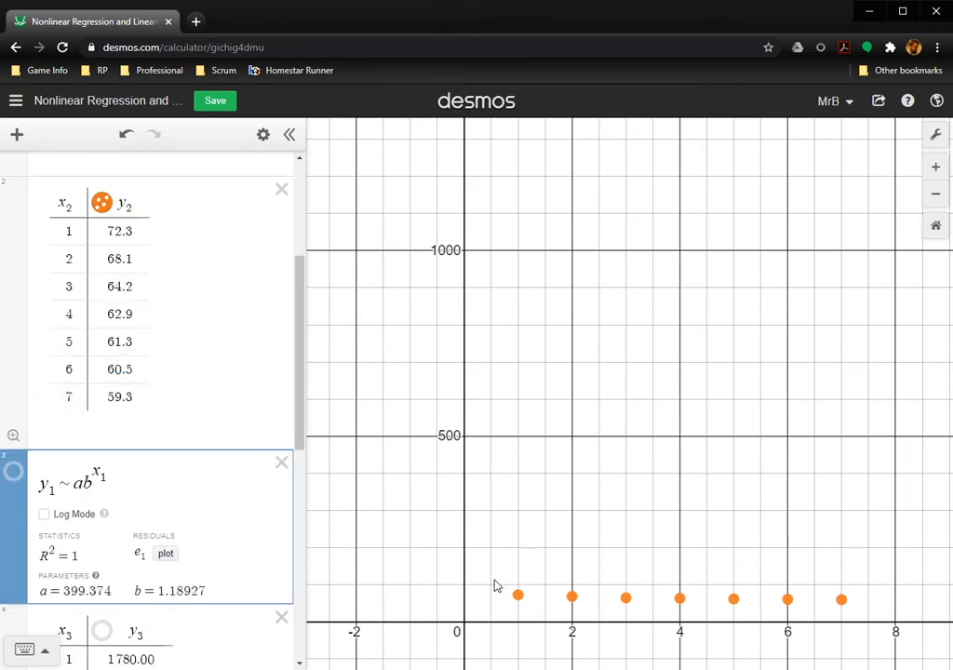
click(14, 435)
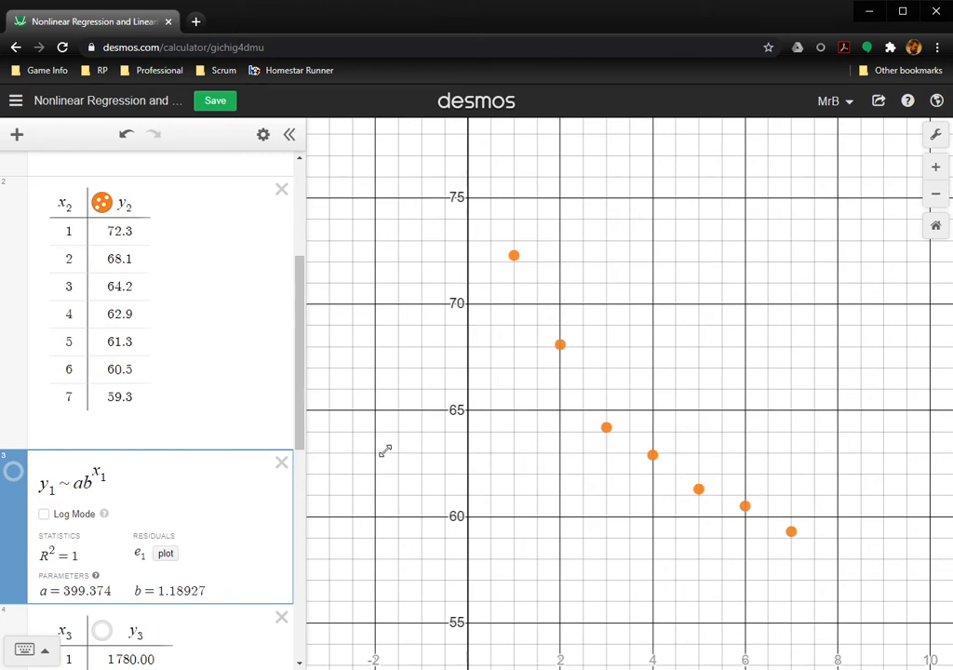
Change the regression to y2 ~ ab^(x2) and show its curve.
key(Delete)
text(2)
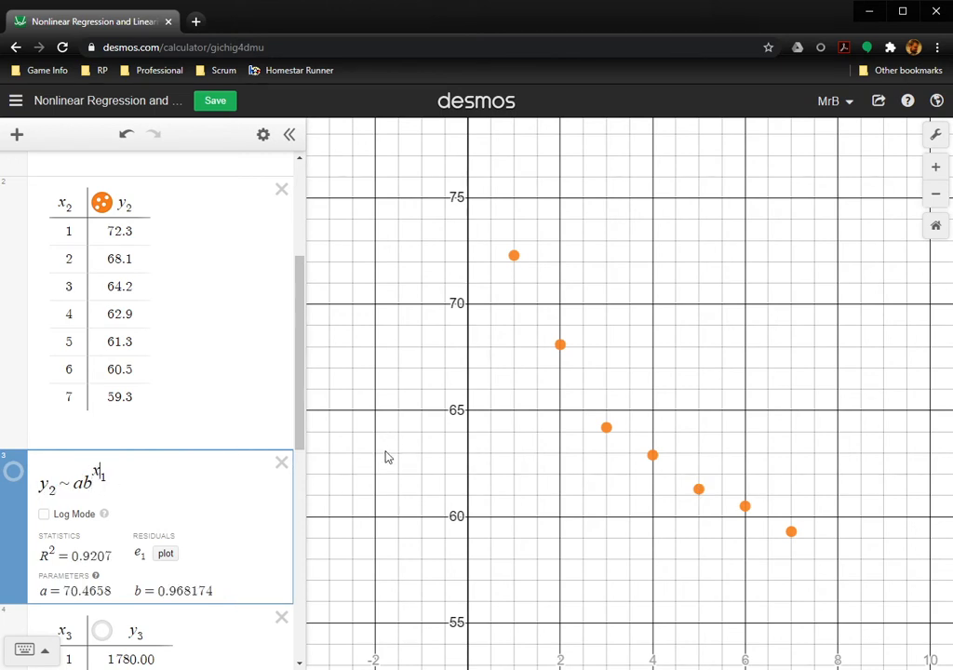
key(shift+Right)
text(2)
click(13, 473)
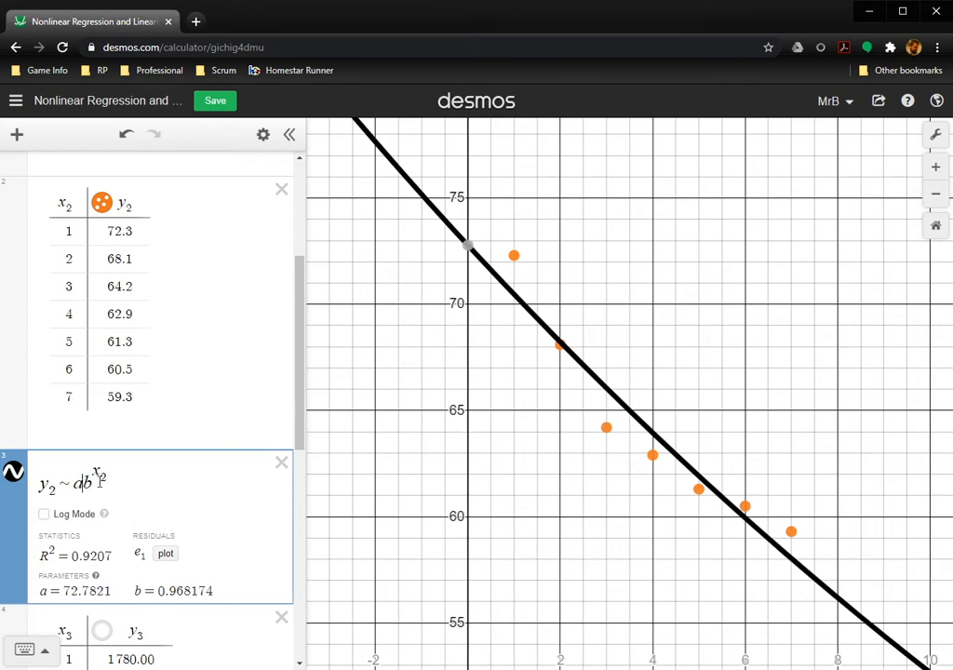
Replace the y2 regression's exponential model with the logarithmic model a ln x2 + b.
drag(98, 477, 149, 488)
text(l)
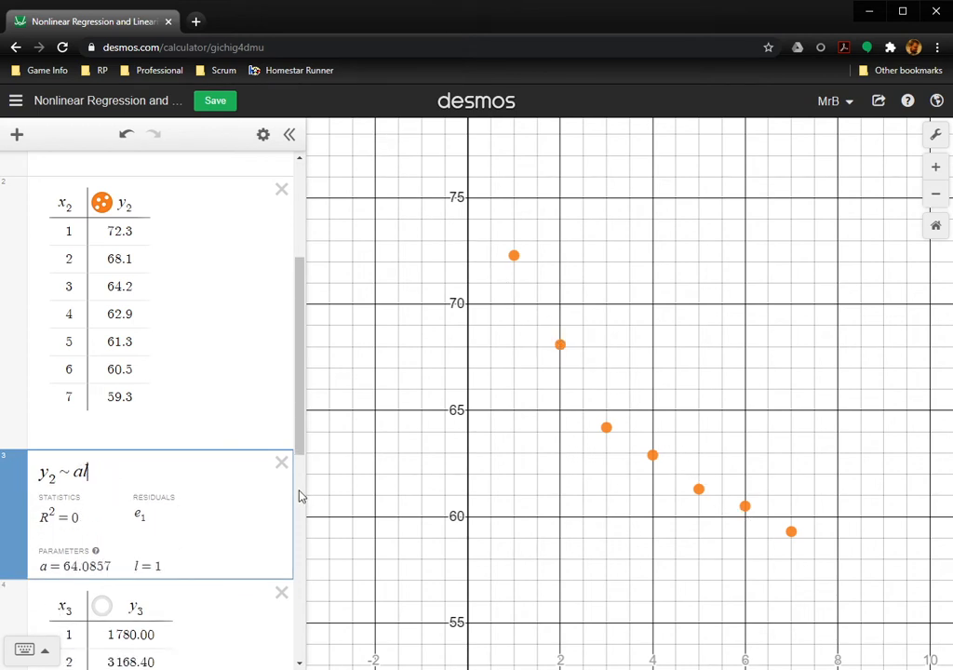
text(n )
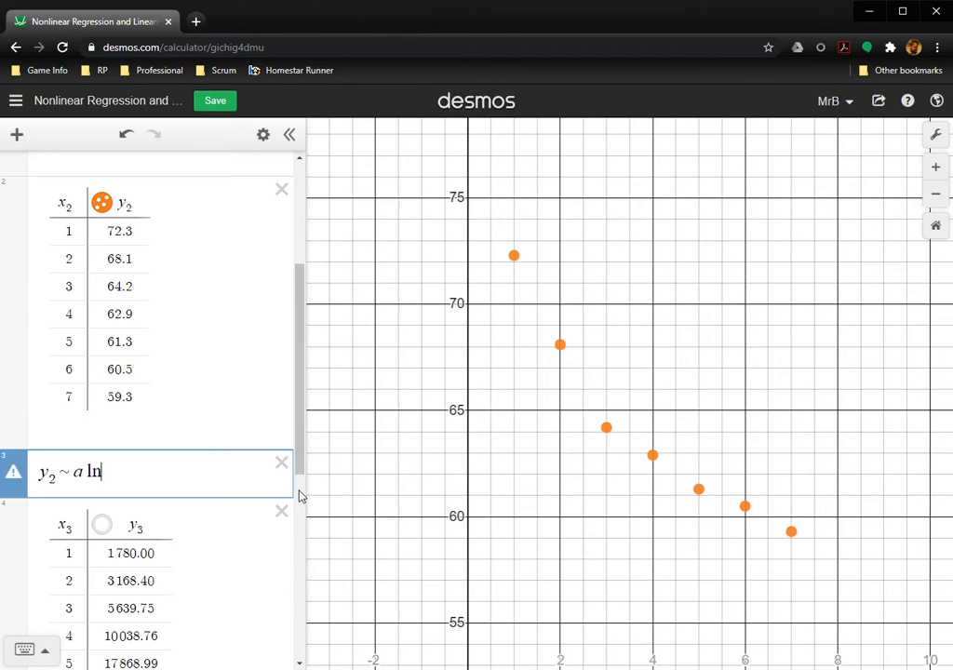
text(x2 + b)
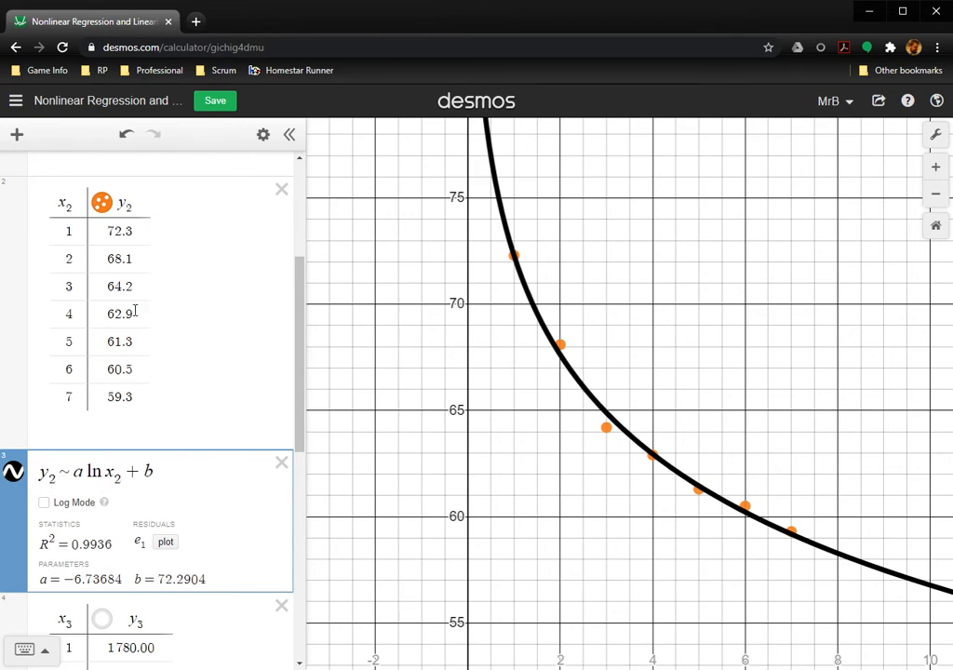
Hide the y2 points and move the logarithmic regression, with its curve hidden, below the x3/y3 table.
scroll(135, 312, up, 1)
click(101, 276)
scroll(23, 323, down, 3)
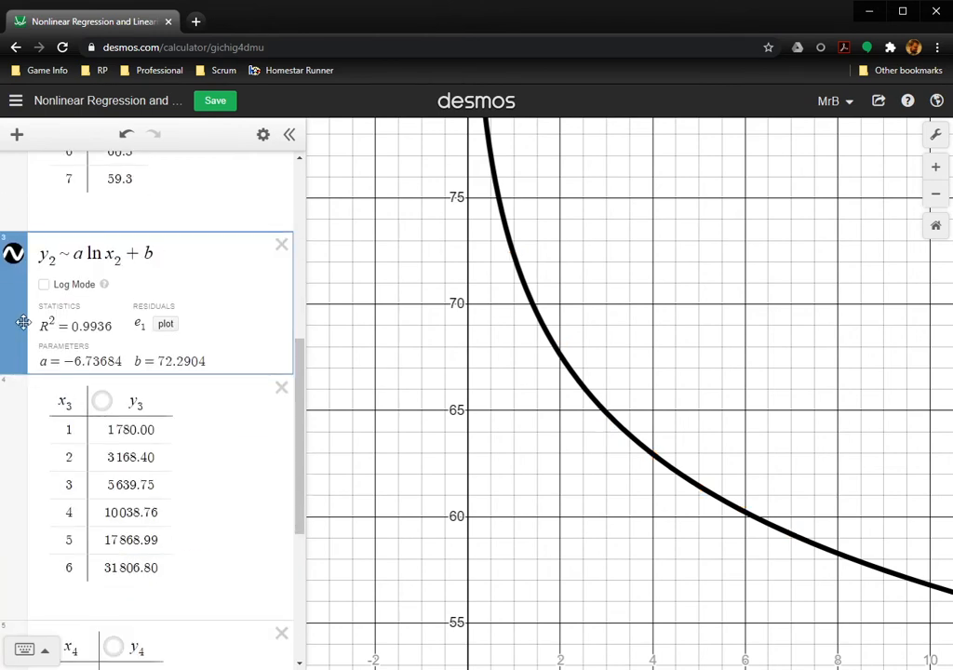
drag(23, 322, 45, 486)
click(13, 484)
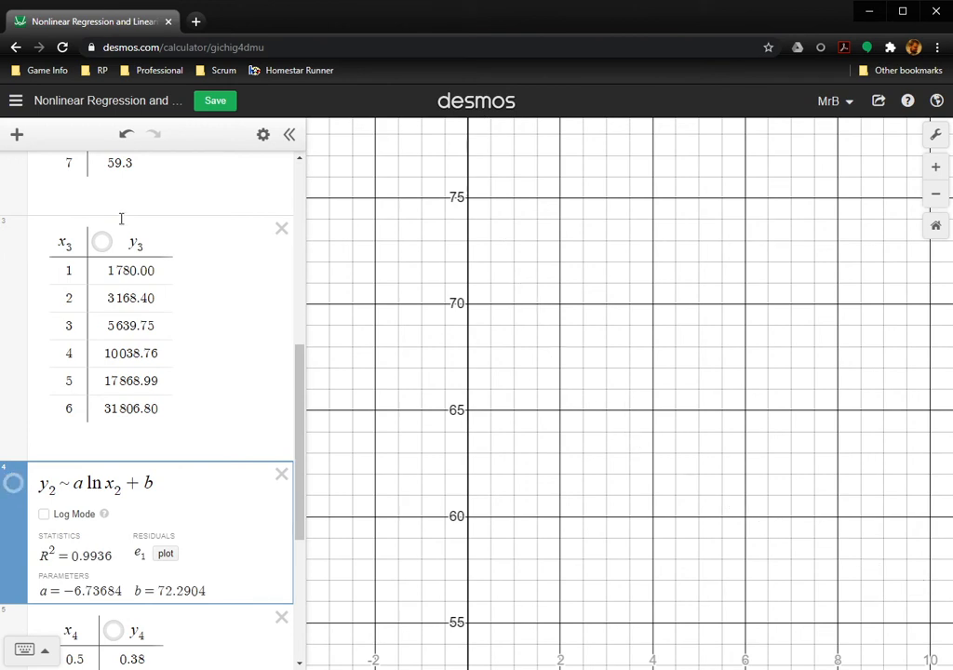
Show the y3 data points and zoom the graph to fit them.
click(101, 242)
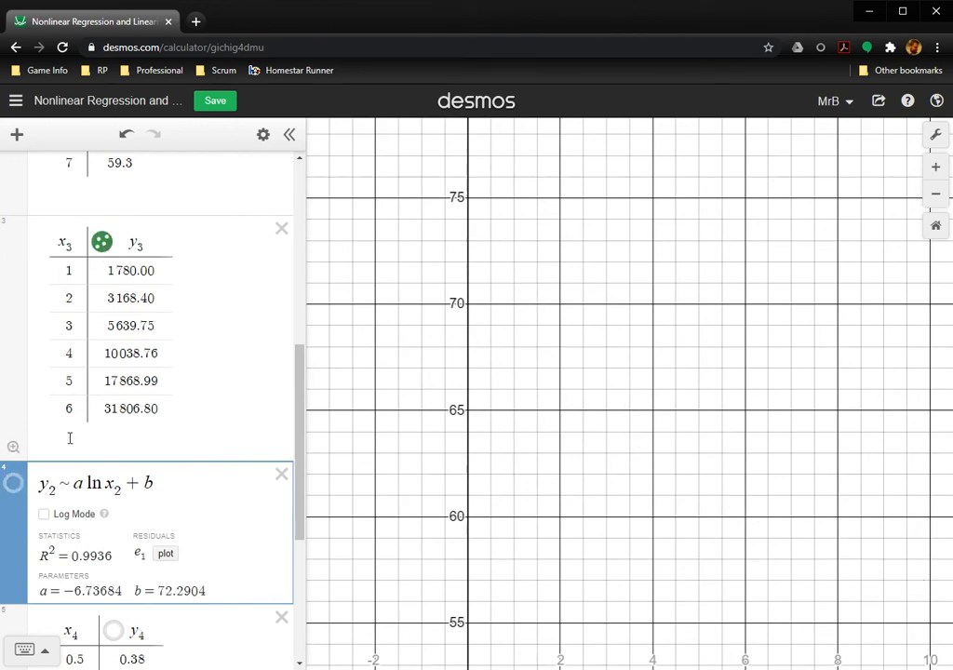
click(13, 448)
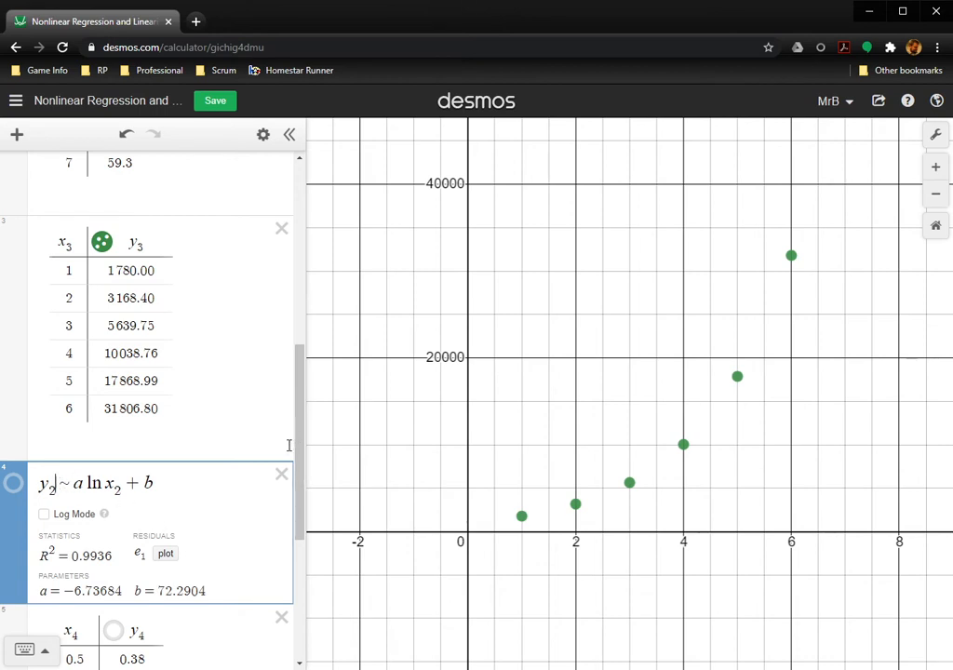
Change the logarithmic regression to y3 ~ a ln x3 + b and show its curve.
key(shift+Left)
text(3)
key(Right)
key(Right)
key(Right)
key(Right)
key(Right)
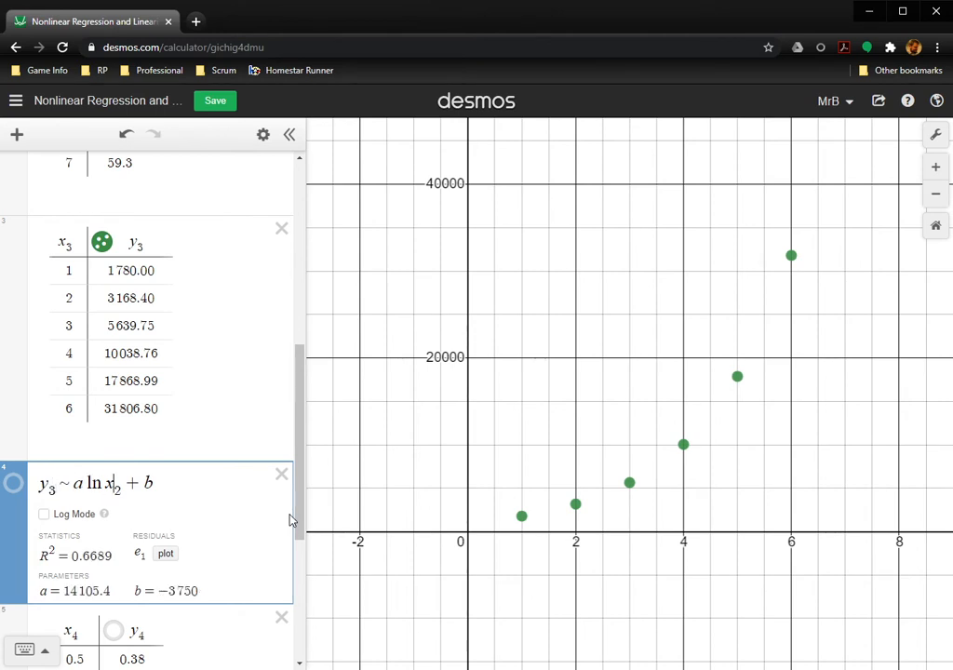
key(shift+Left)
text(3)
key(Down)
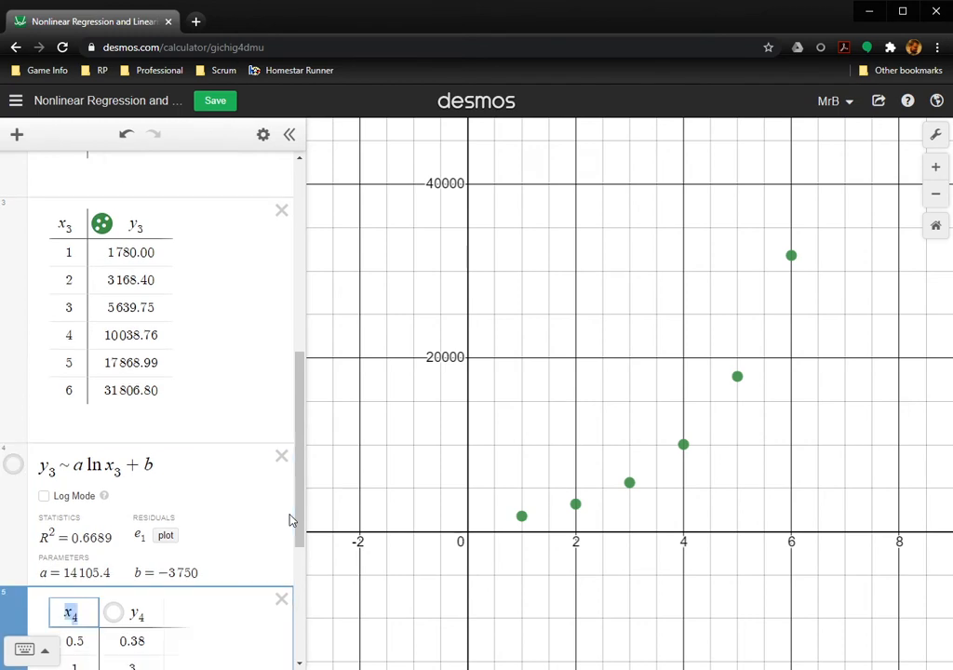
key(Up)
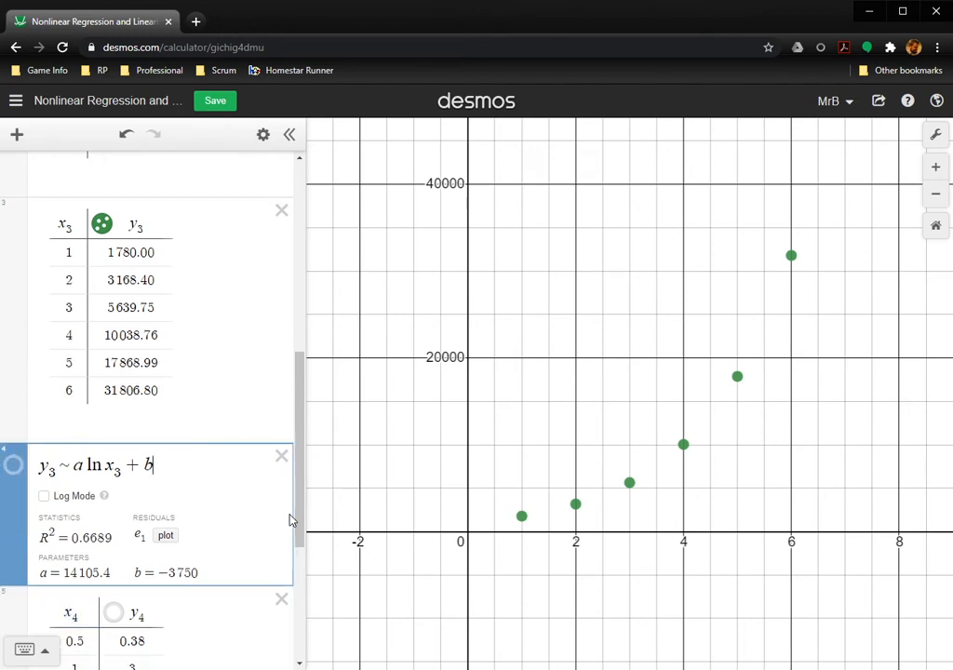
click(11, 468)
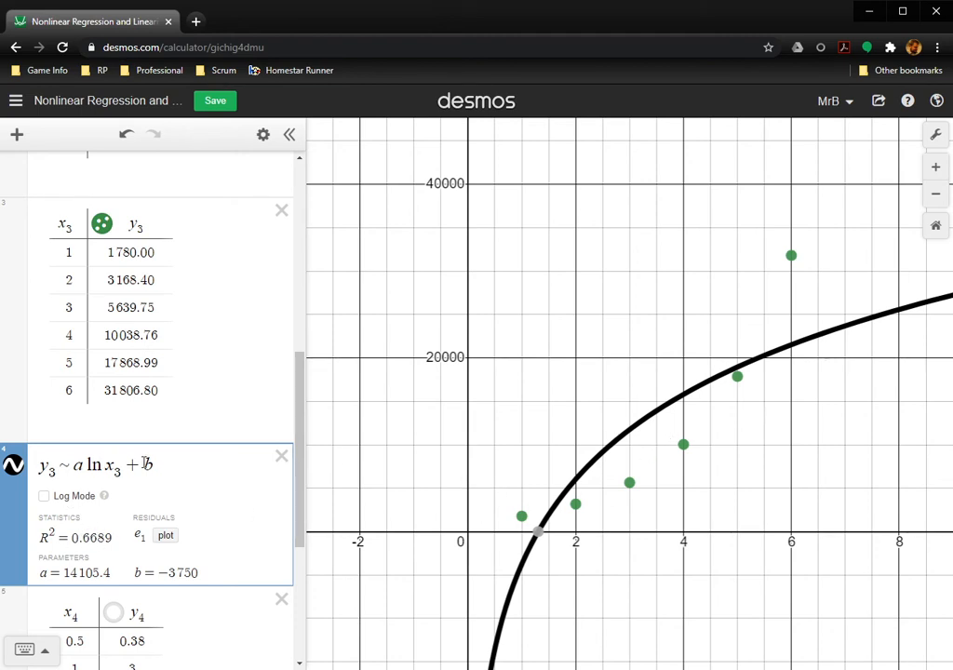
Replace the y3 regression's logarithmic model with the power model a · x3^b.
drag(79, 465, 149, 473)
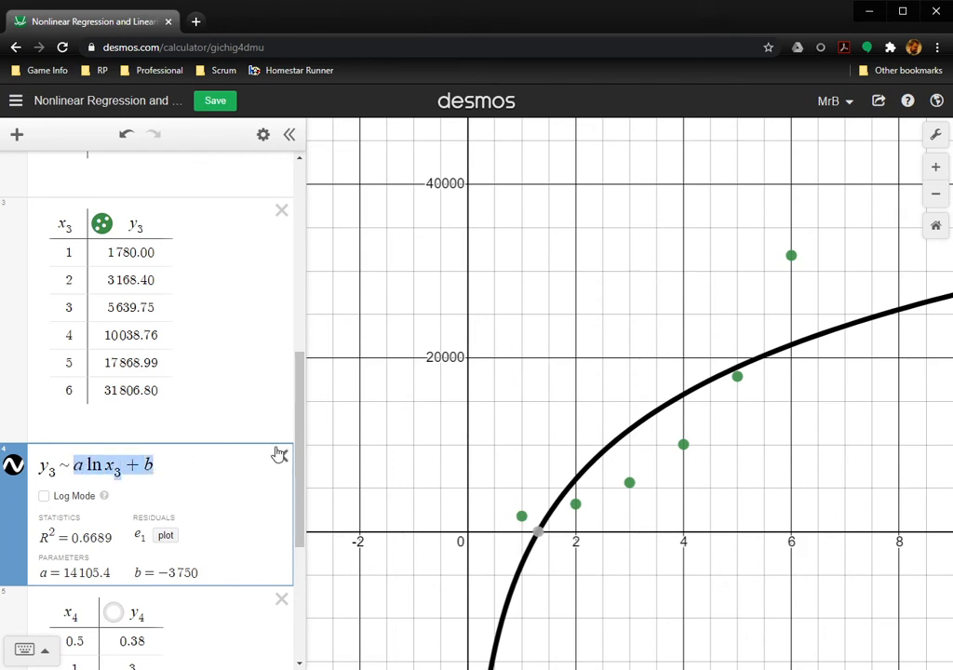
text(a)
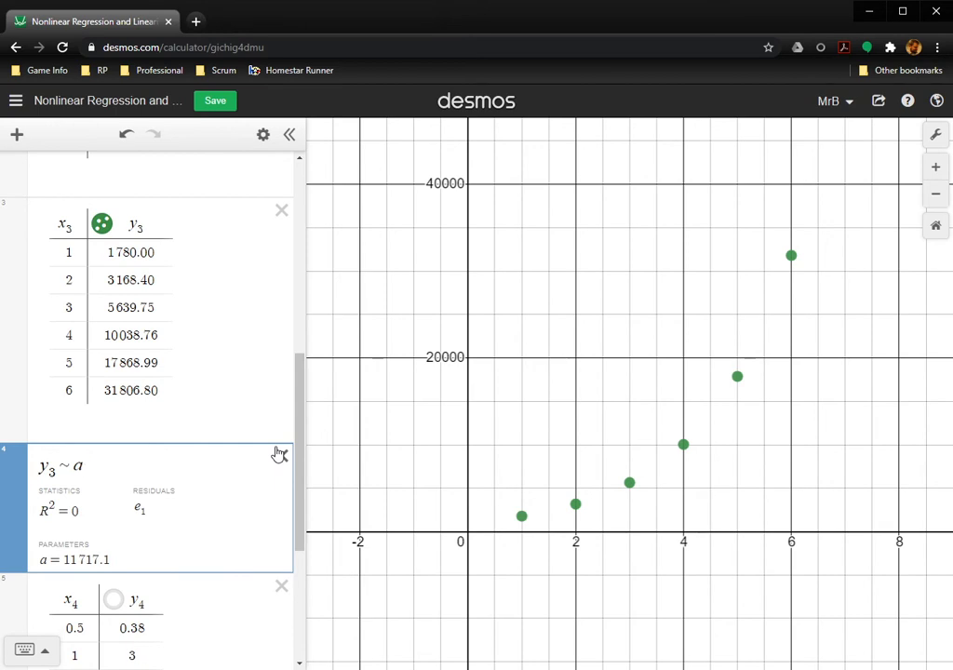
text(*)
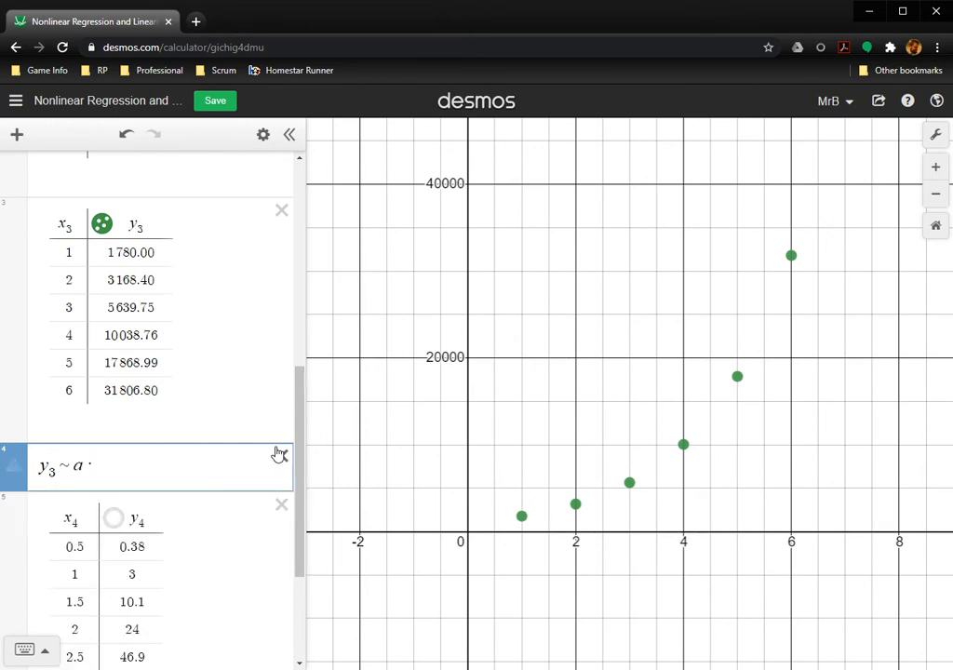
text(x_3^b)
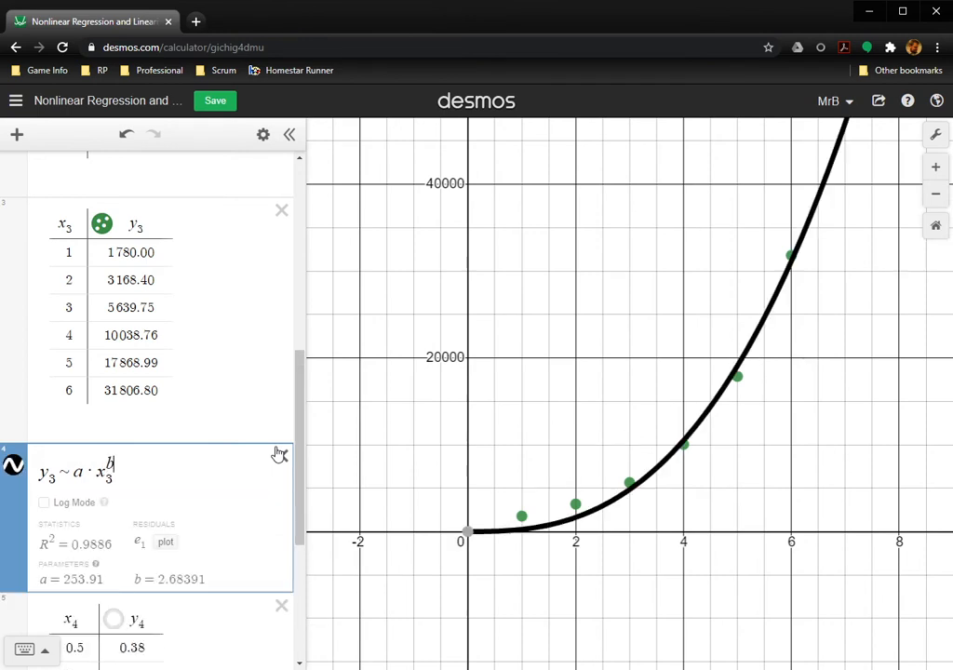
Add a blank expression line at the end of the list and move it directly below the y3 power regression.
scroll(192, 476, down, 2)
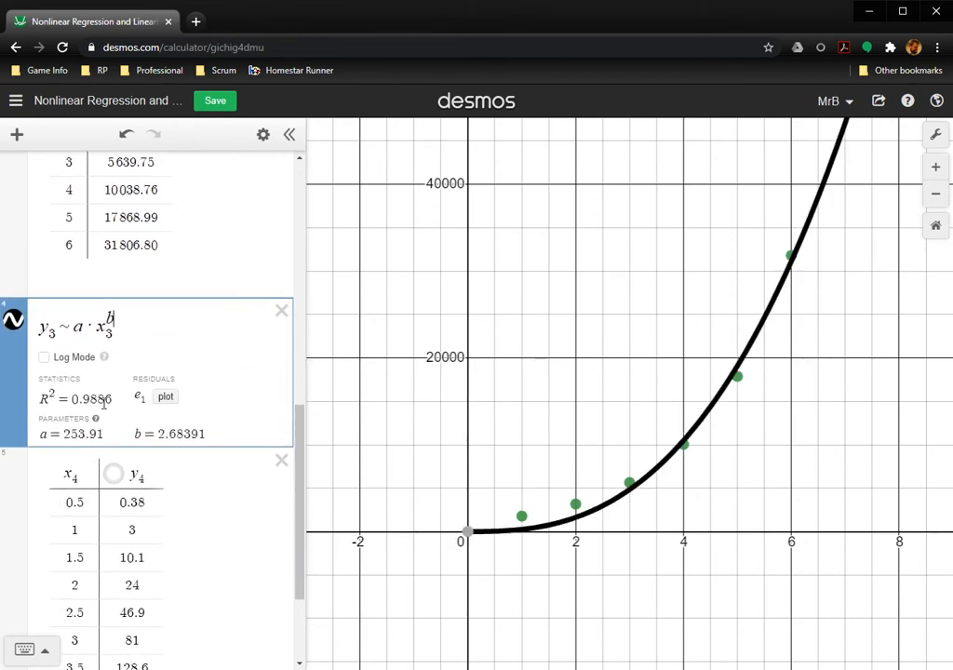
scroll(90, 255, down, 3)
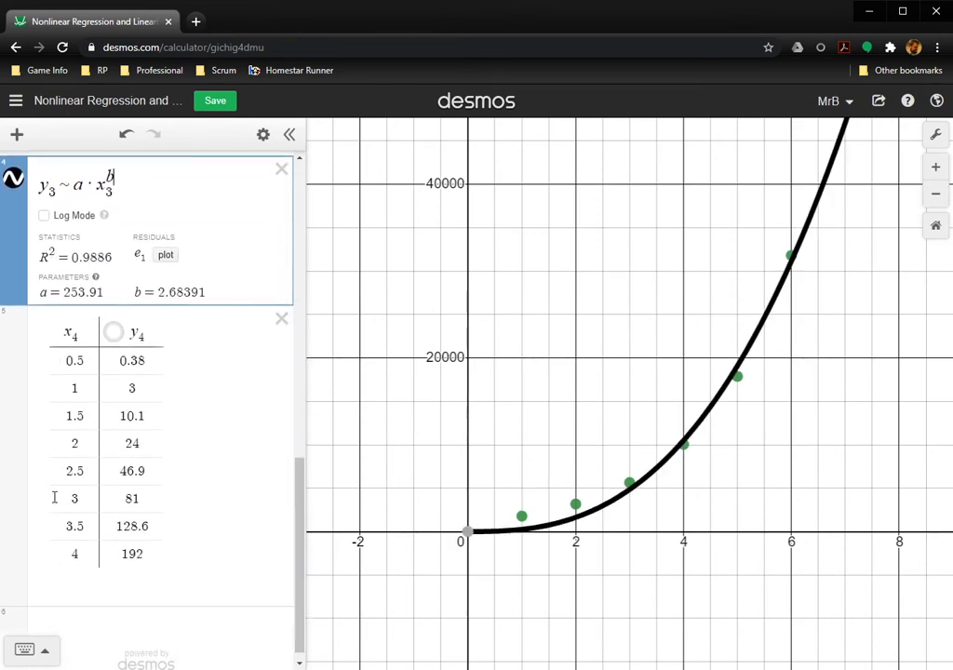
click(17, 620)
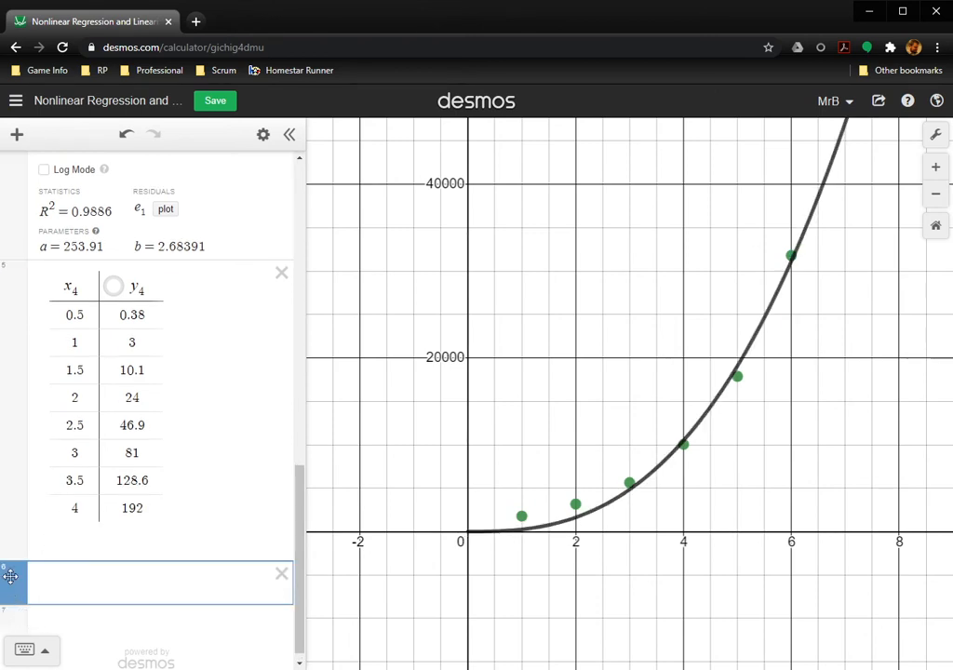
drag(10, 574, 42, 281)
scroll(104, 363, up, 3)
click(61, 564)
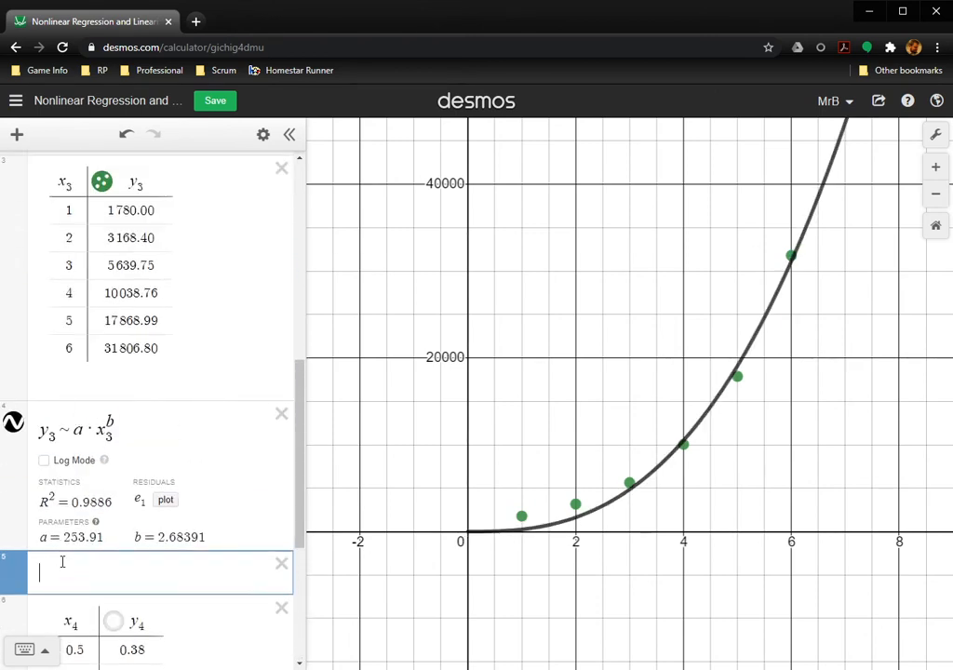
Enter a second regression y3 ~ a · b^(x3) in the blank line below the power regression.
text(y3)
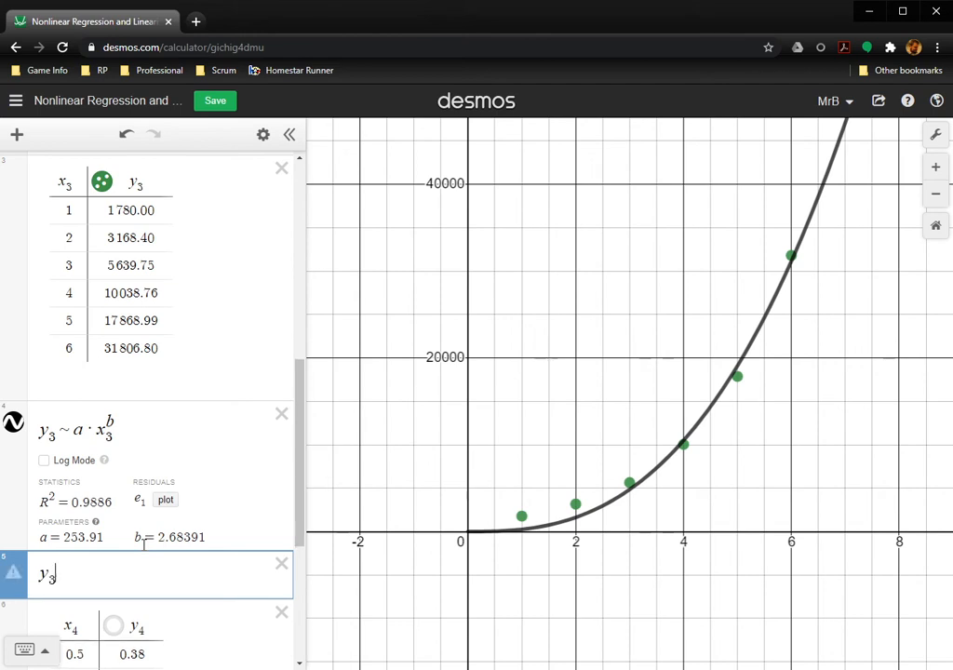
text(~a*)
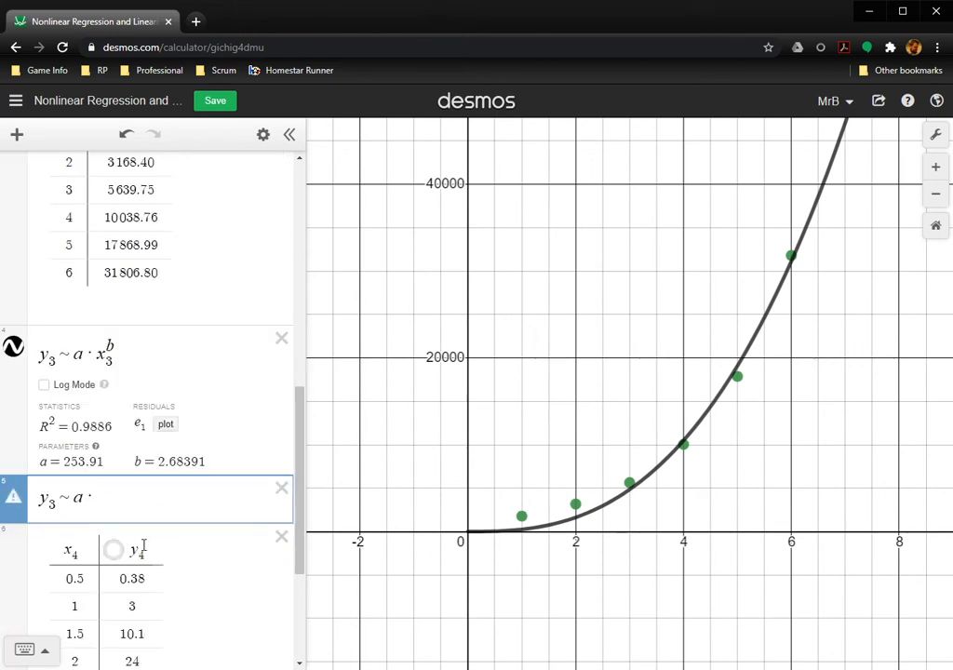
text(b^)
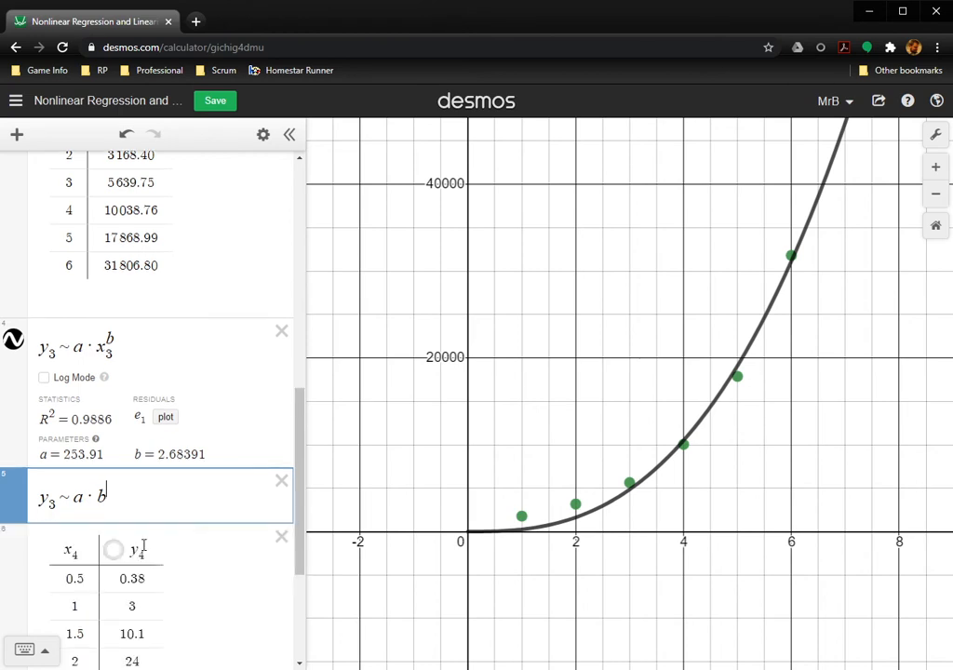
text(x3)
scroll(140, 540, down, 1)
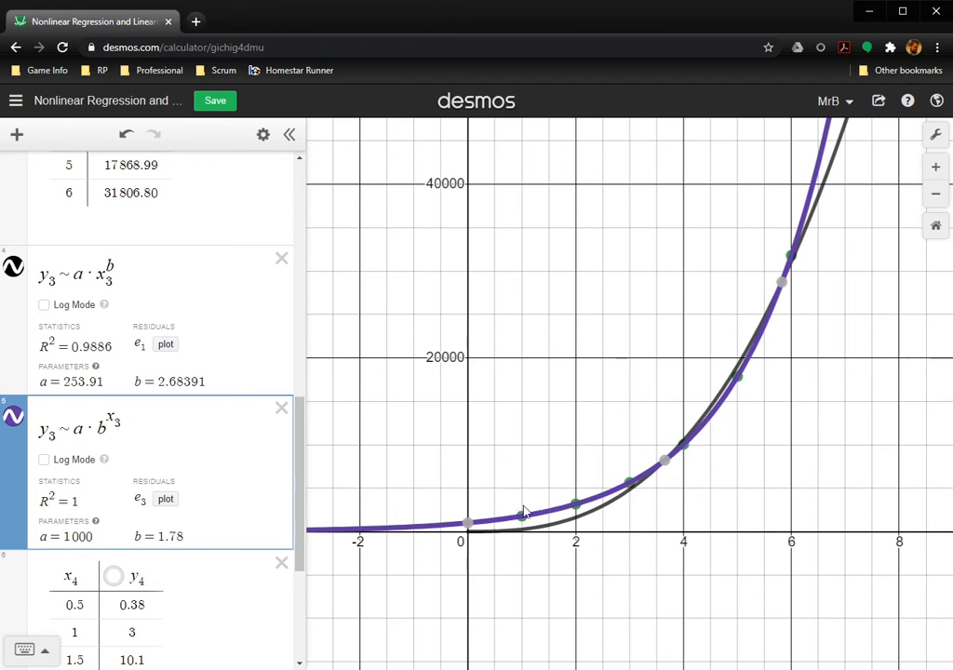
Hide the y3 power regression's curve and compare the exponential regression's fit with the y3 table and its plotted points.
click(13, 265)
scroll(71, 382, up, 2)
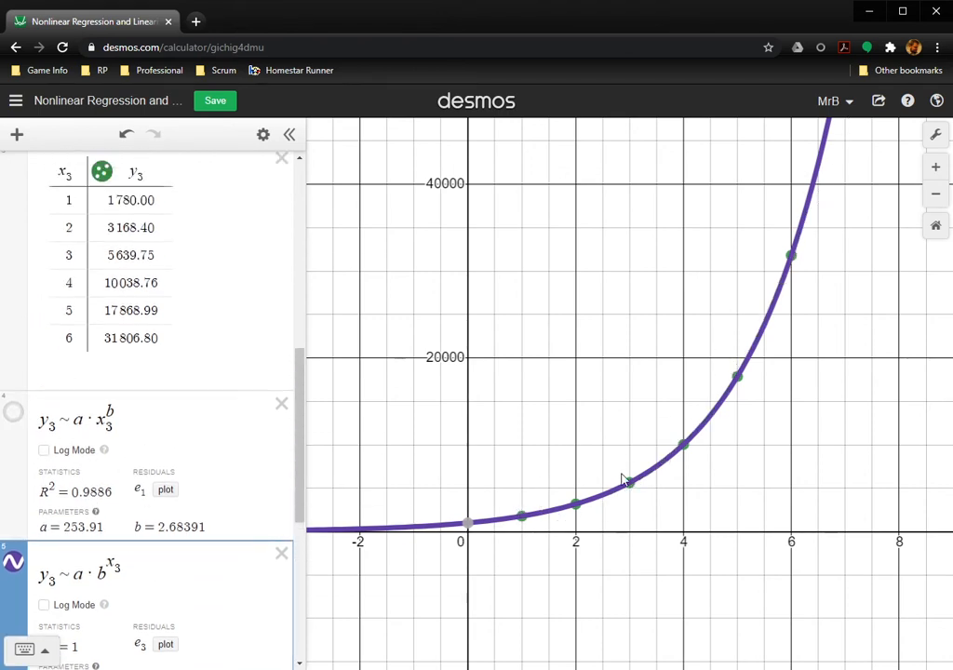
scroll(118, 602, down, 2)
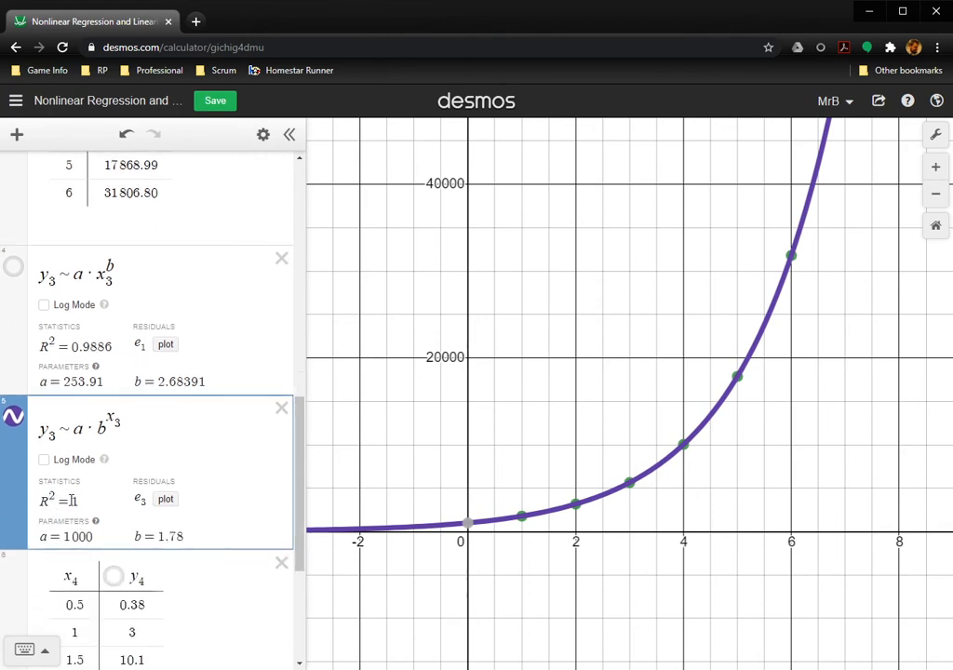
scroll(74, 501, up, 3)
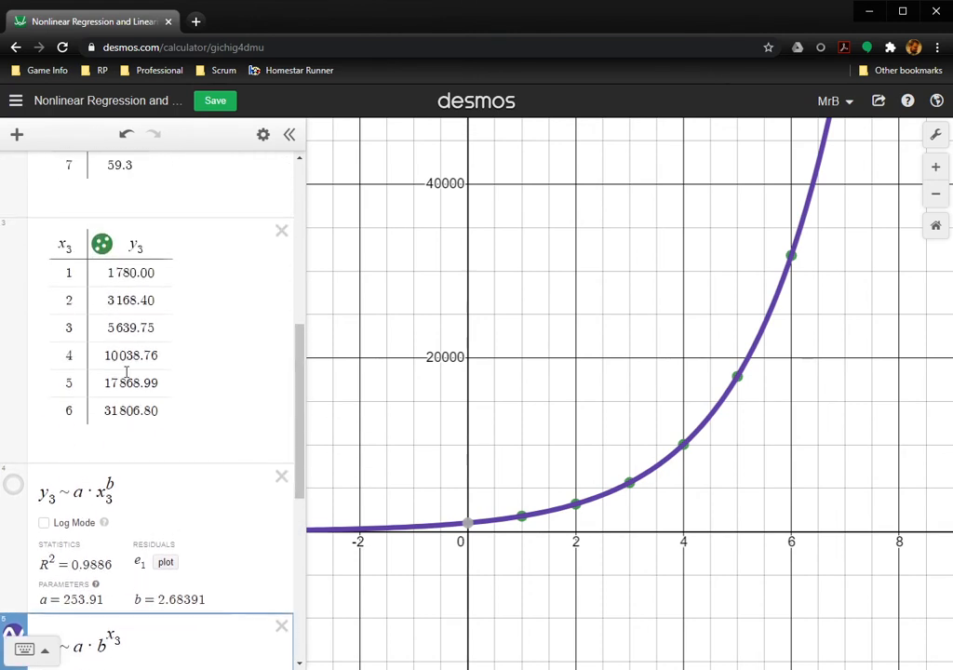
scroll(79, 503, down, 1)
scroll(168, 577, down, 1)
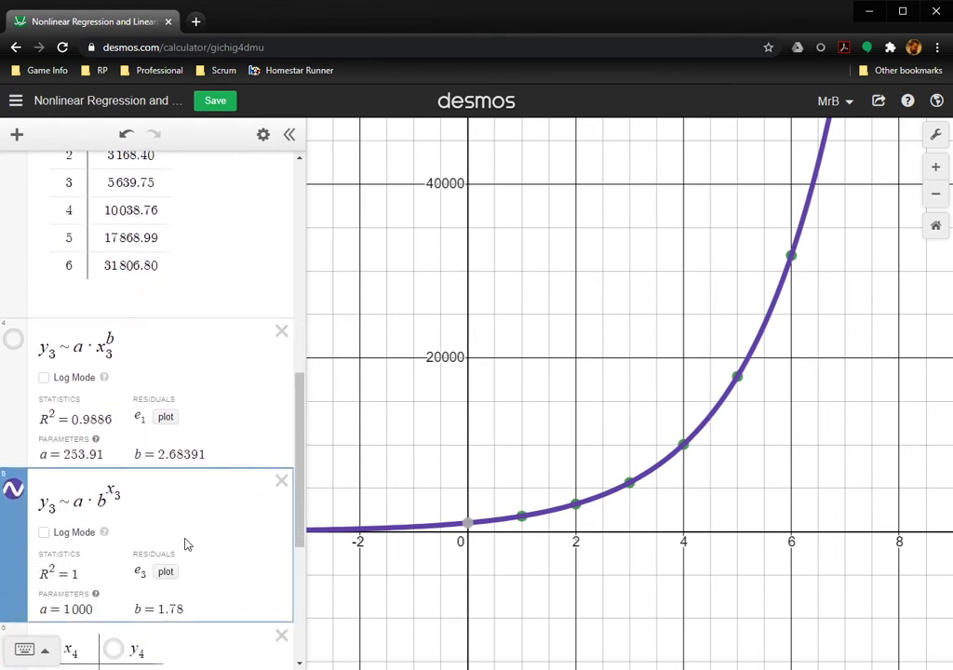
scroll(190, 419, up, 2)
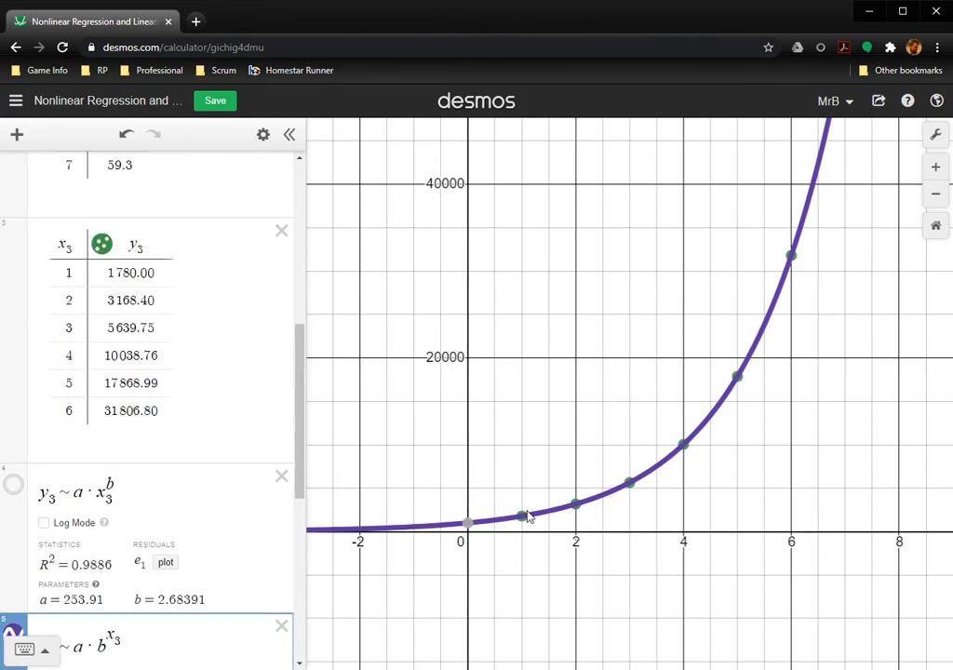
scroll(166, 532, down, 1)
scroll(158, 531, down, 3)
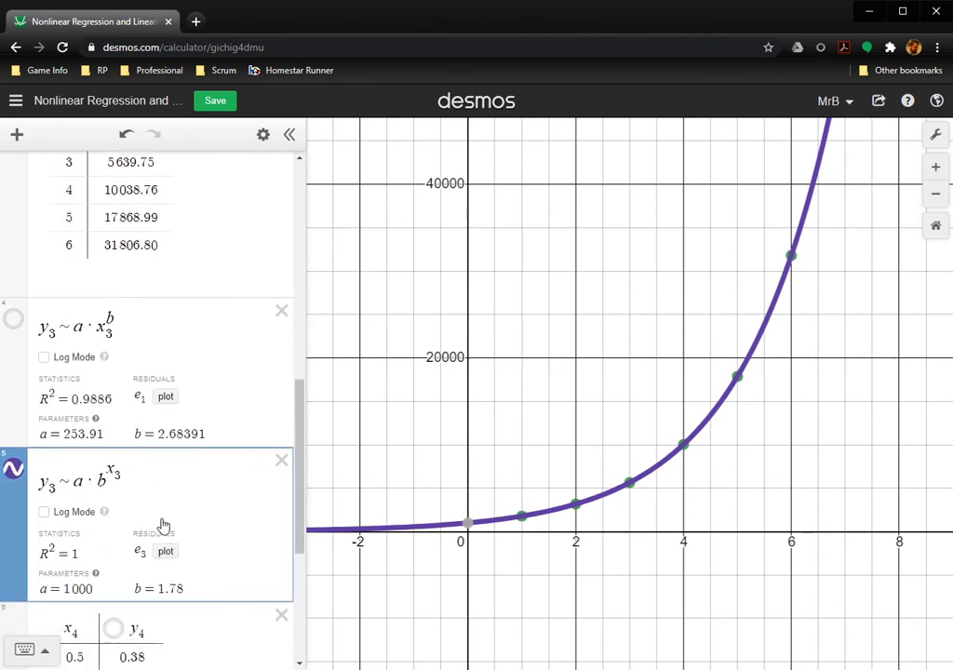
scroll(106, 443, up, 1)
scroll(106, 443, up, 2)
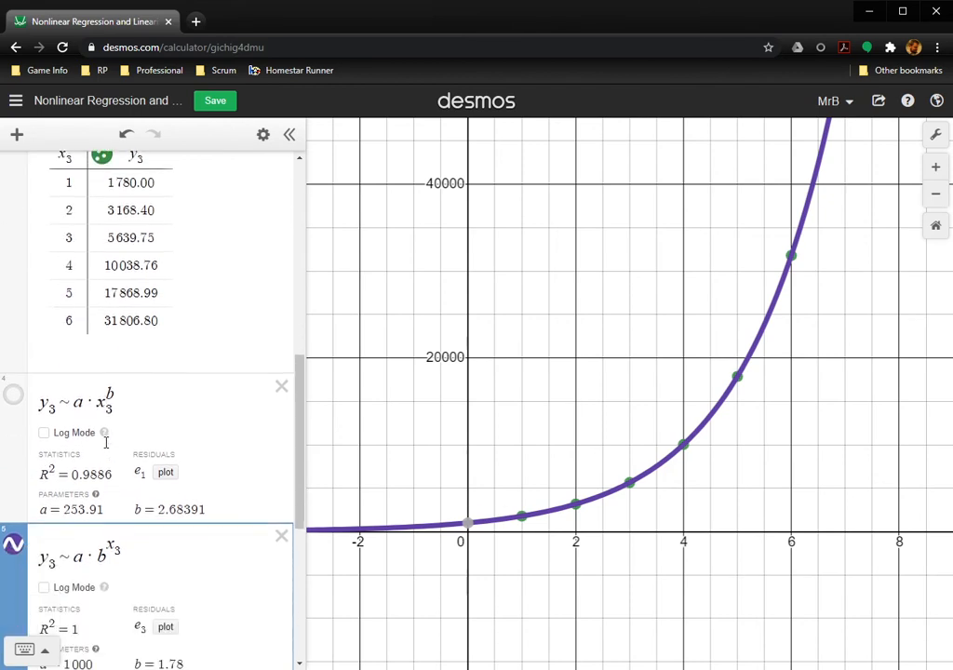
scroll(96, 426, down, 2)
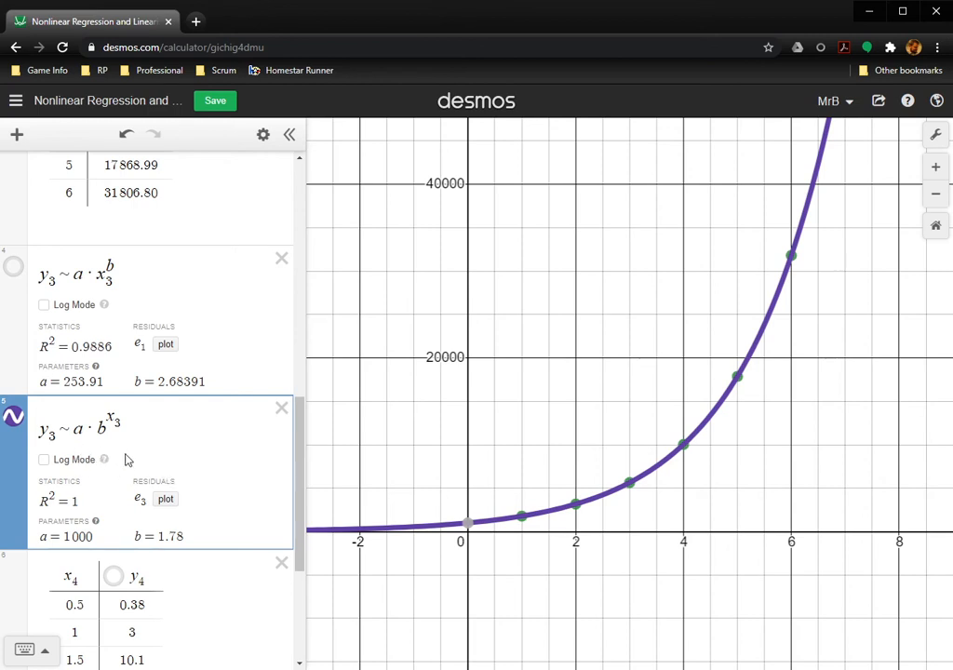
scroll(127, 457, up, 2)
scroll(128, 457, down, 5)
scroll(251, 341, up, 3)
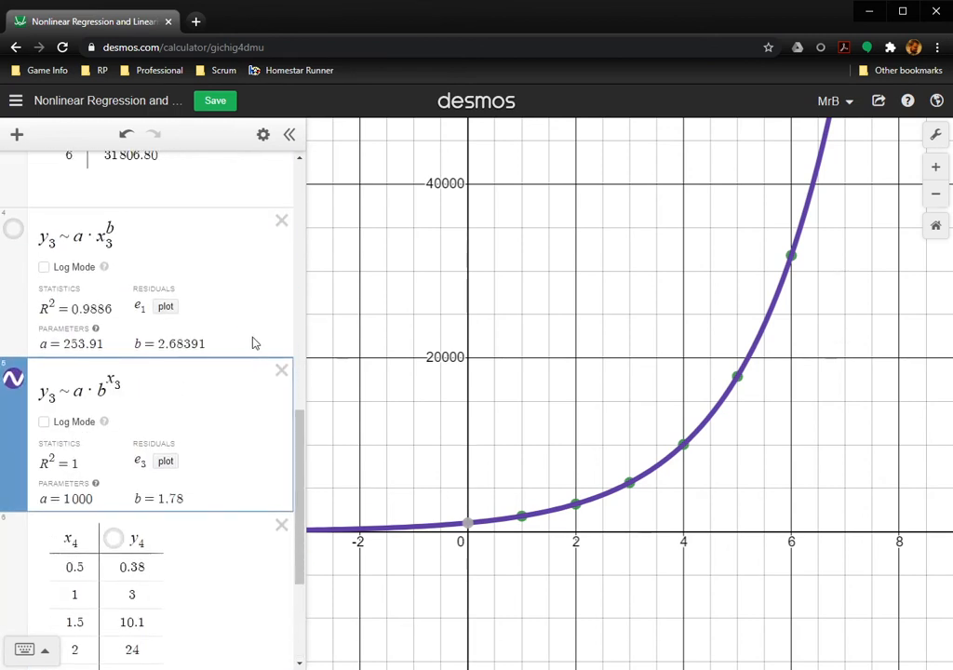
Delete both the power and the exponential regression of the y3 data.
scroll(257, 312, up, 1)
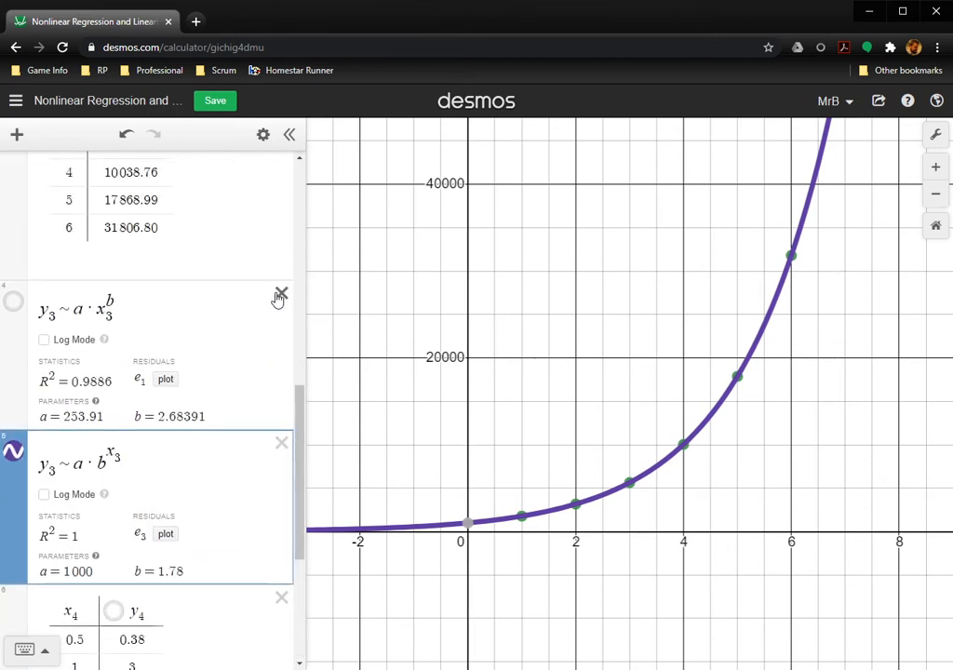
click(280, 295)
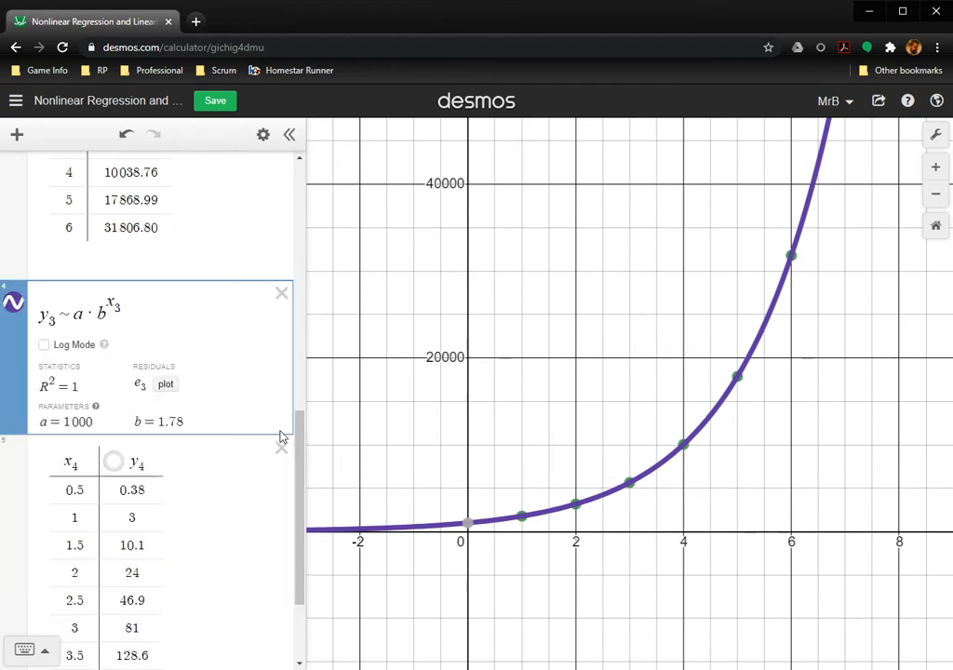
click(282, 295)
Hide the y3 table's points, show the y4 table's points and fit the graph window to them.
scroll(179, 386, up, 8)
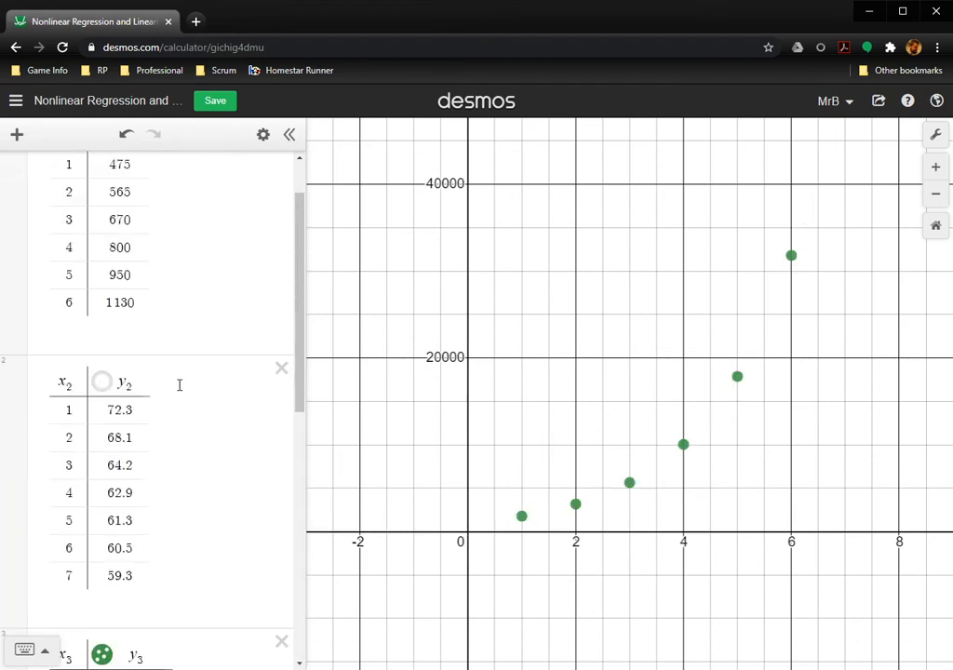
scroll(140, 363, down, 5)
scroll(172, 400, down, 3)
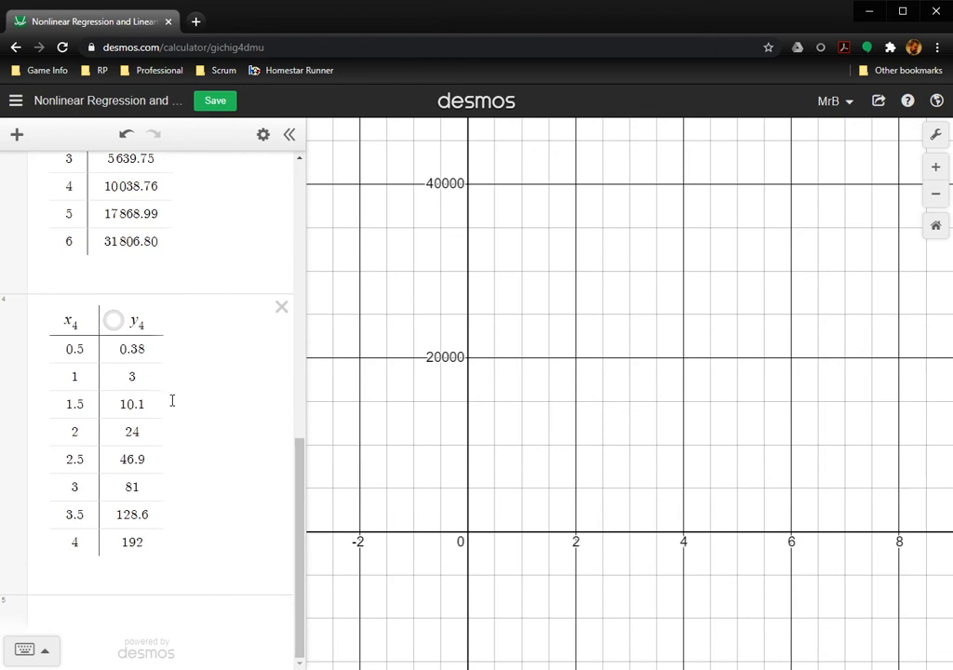
click(113, 321)
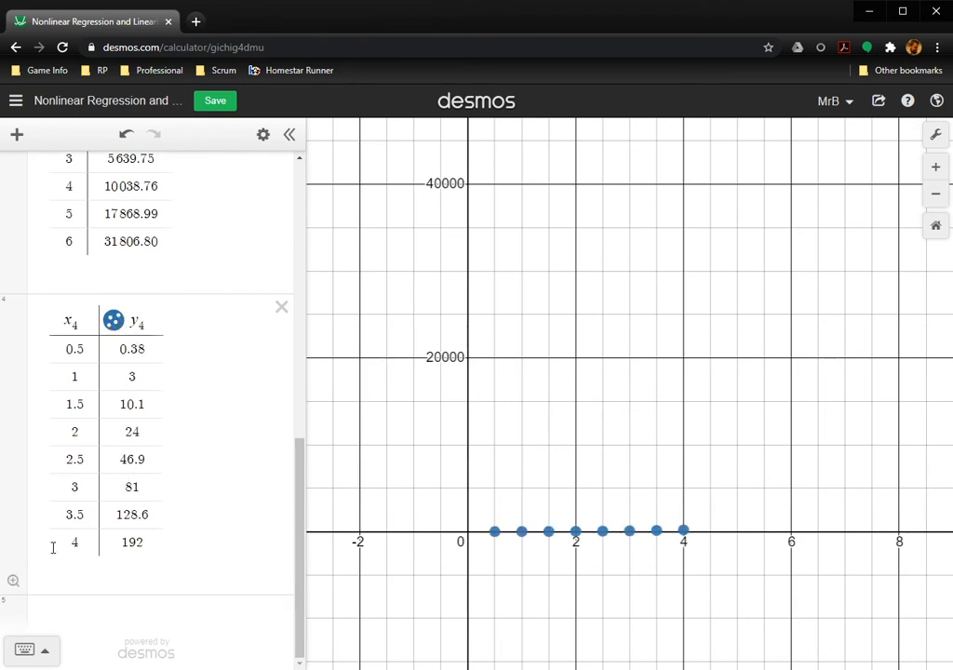
click(15, 584)
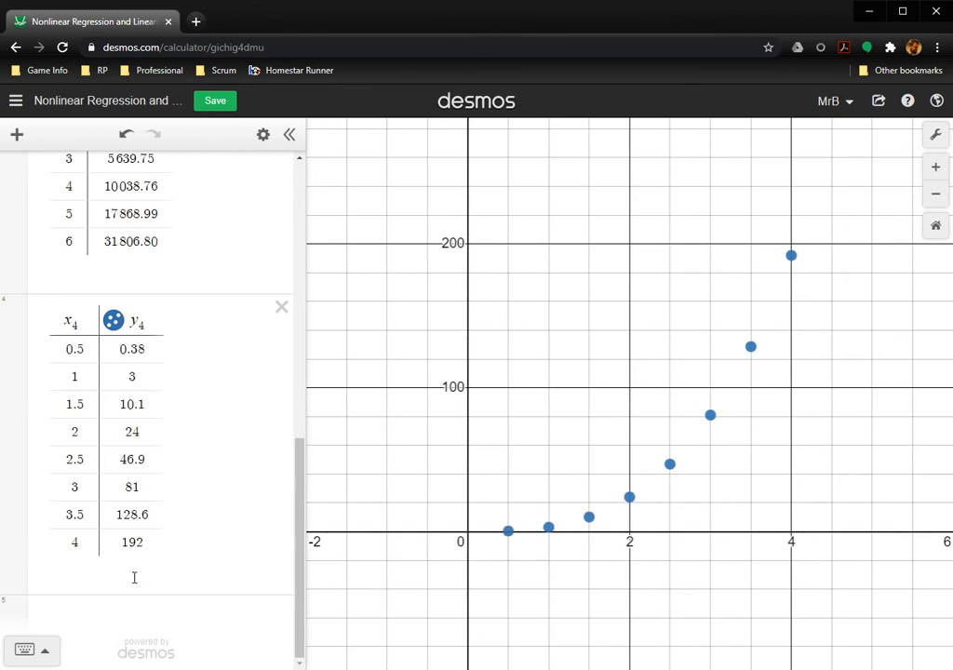
Plot the transformed point list (x4, ln y4) in a new expression line below the y4 table.
click(109, 613)
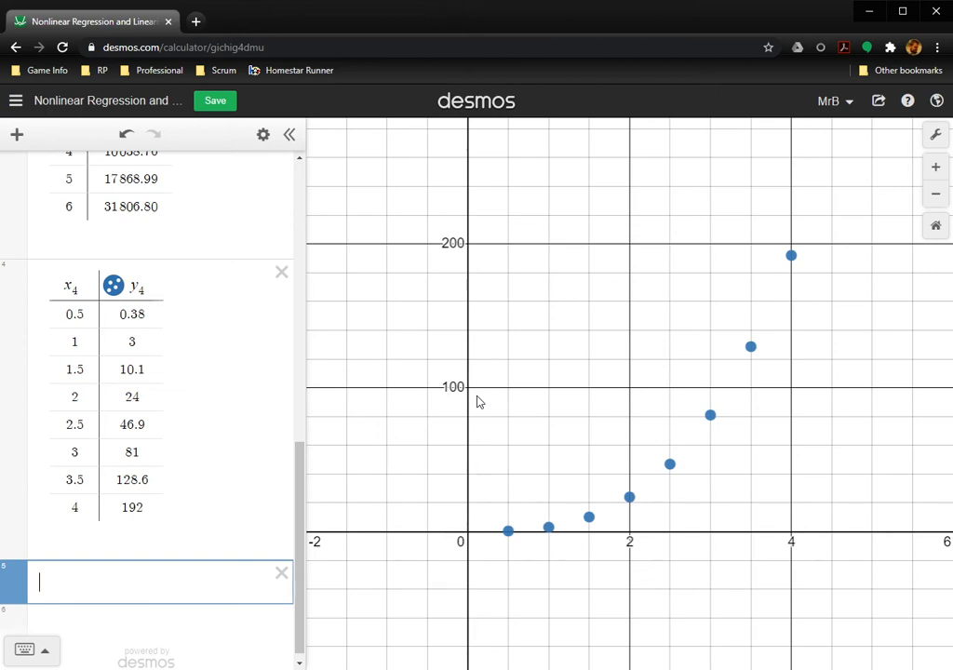
text(()
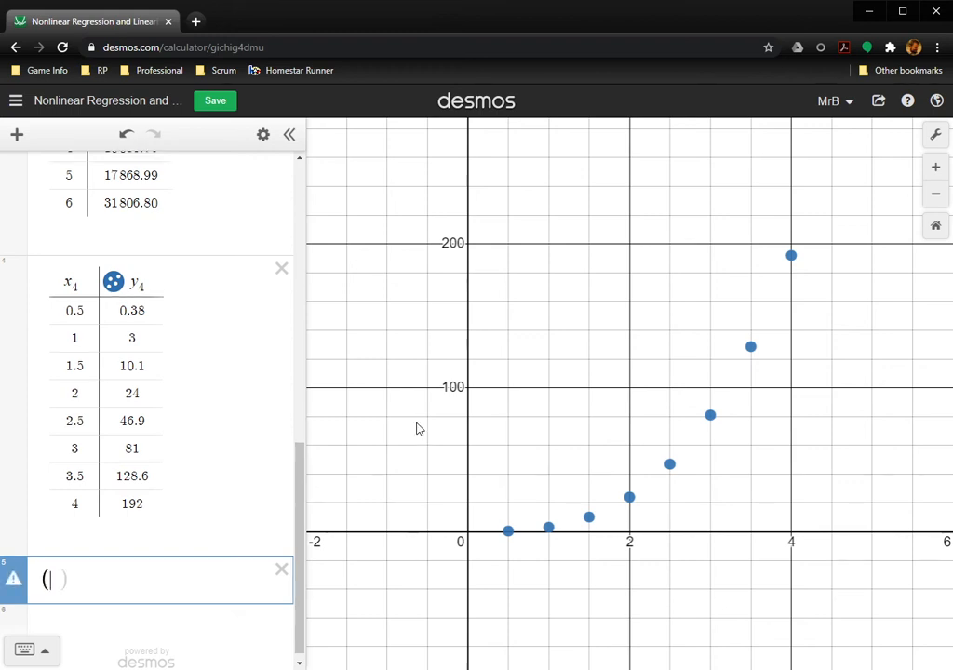
text(x_4)
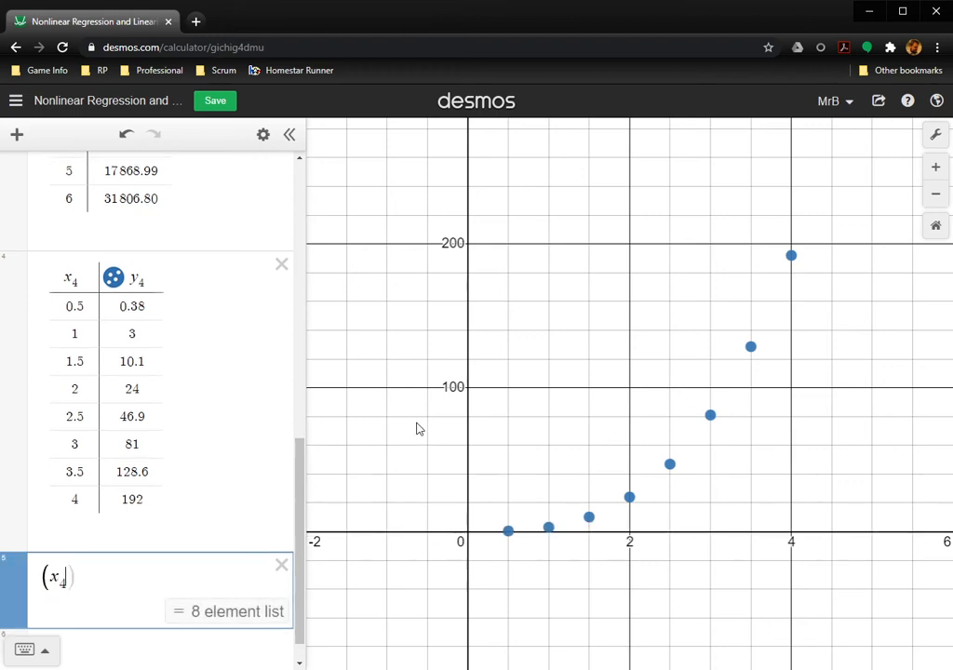
text(,)
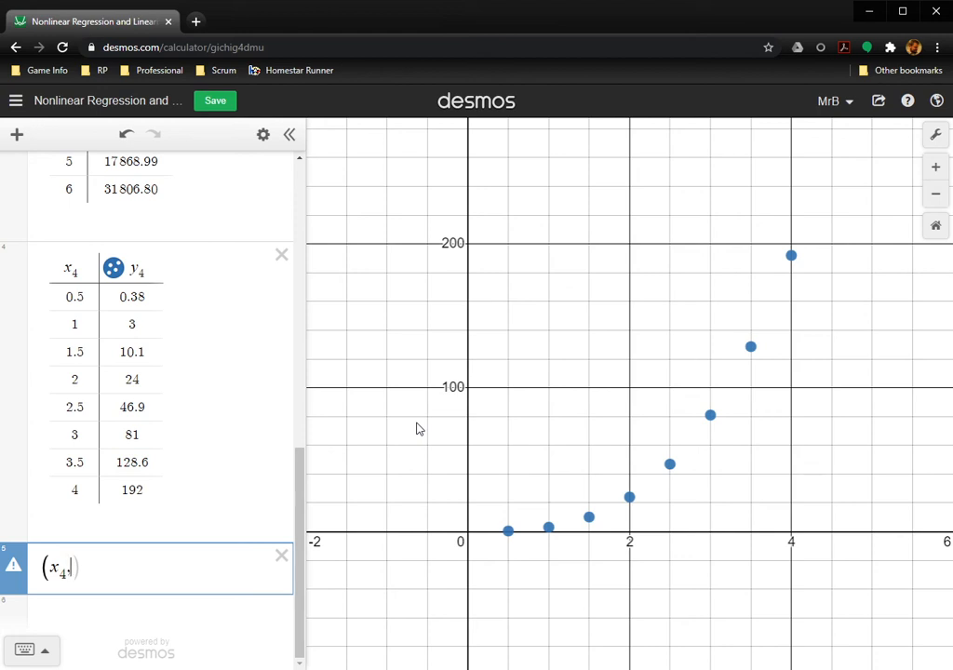
text(ln y_4)
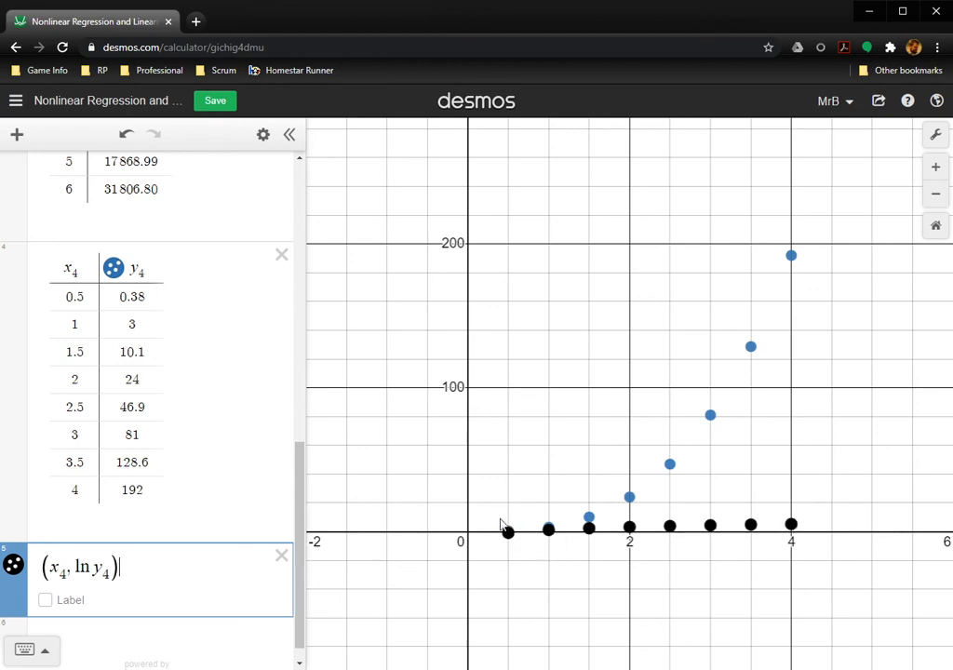
Stretch the vertical axis to examine how straight the (x4, ln y4) points are, and refit the graph to the y4 table.
click(428, 514)
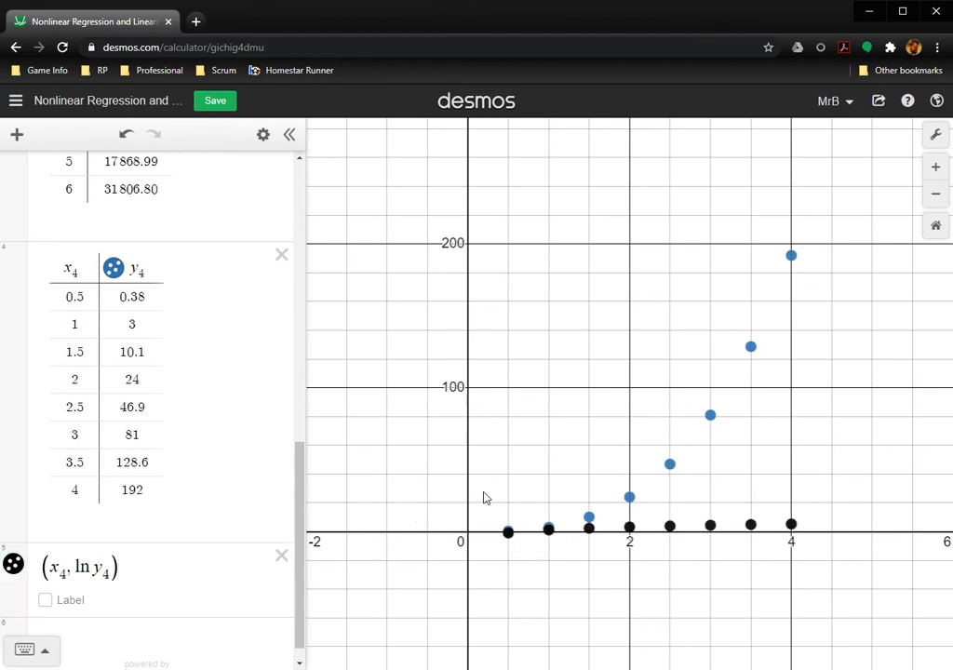
drag(476, 477, 479, 236)
drag(477, 399, 486, 317)
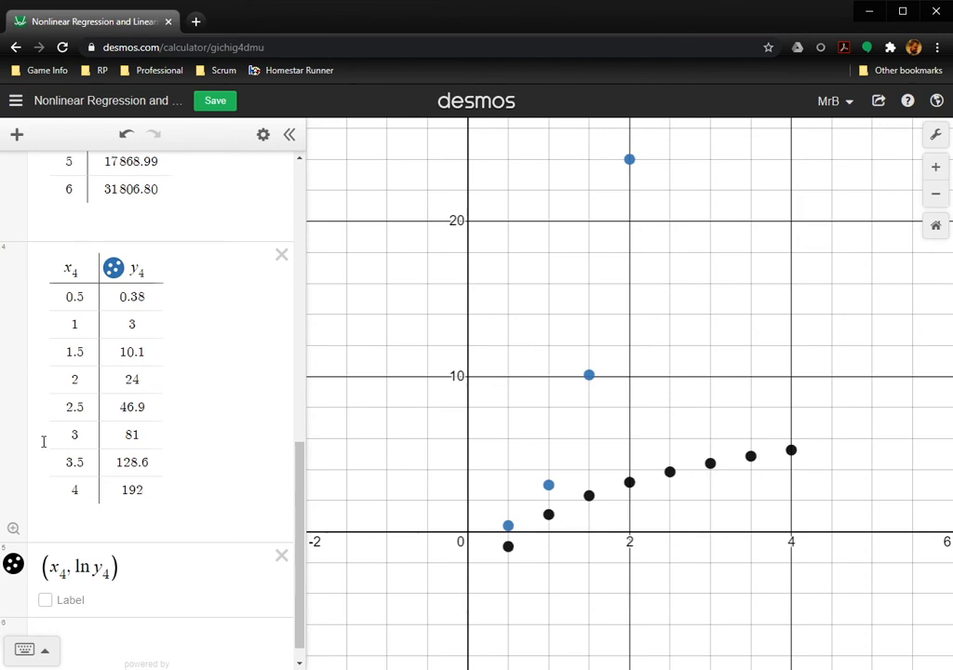
click(13, 528)
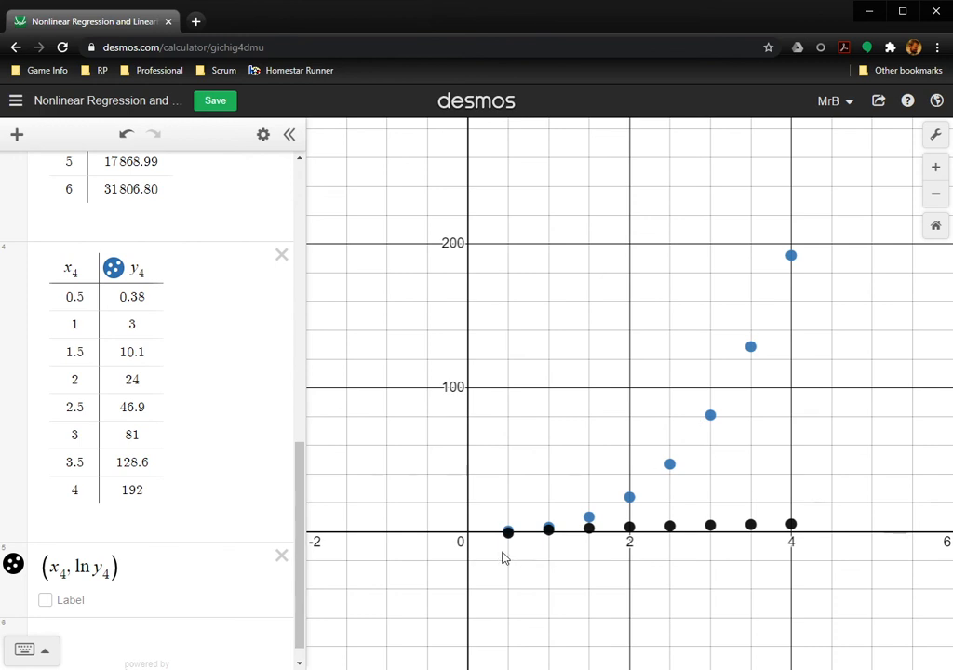
Hide the (x4, ln y4) points and plot the point list (ln x4, ln y4) in a new line below.
scroll(78, 524, down, 1)
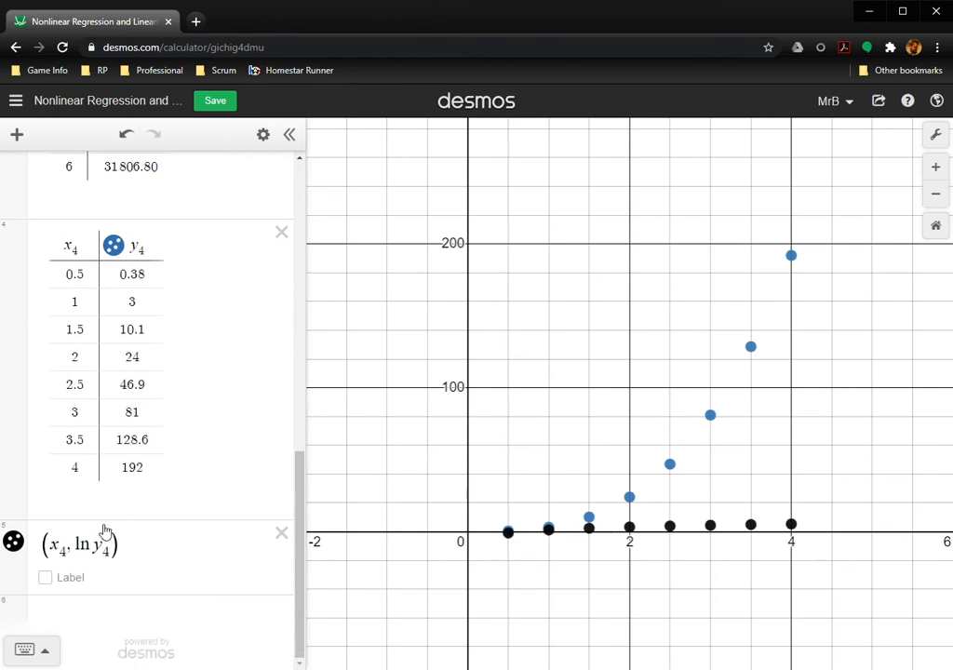
click(13, 541)
click(76, 616)
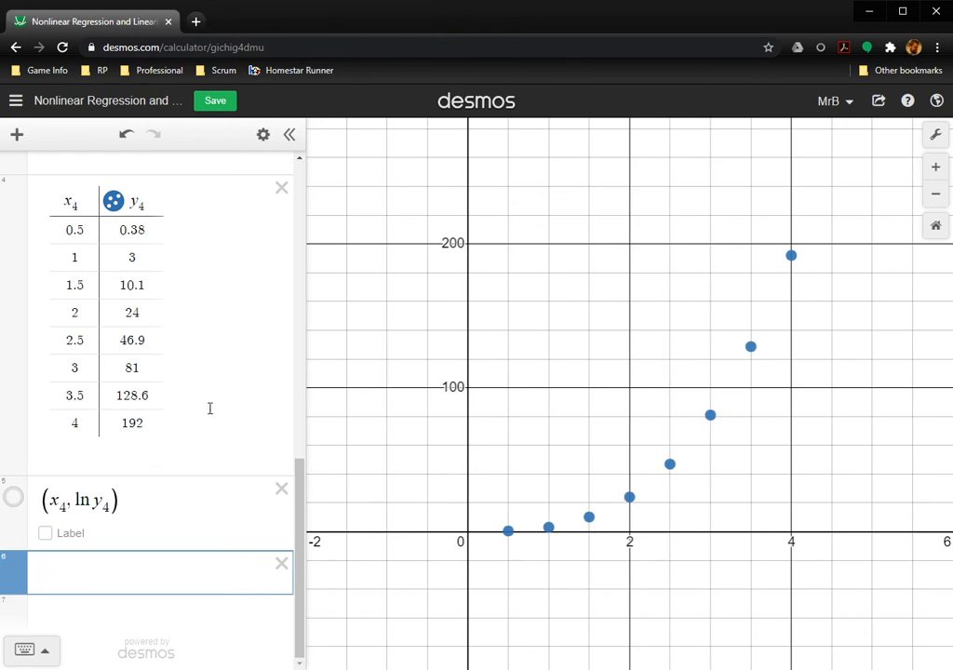
text((ln x)
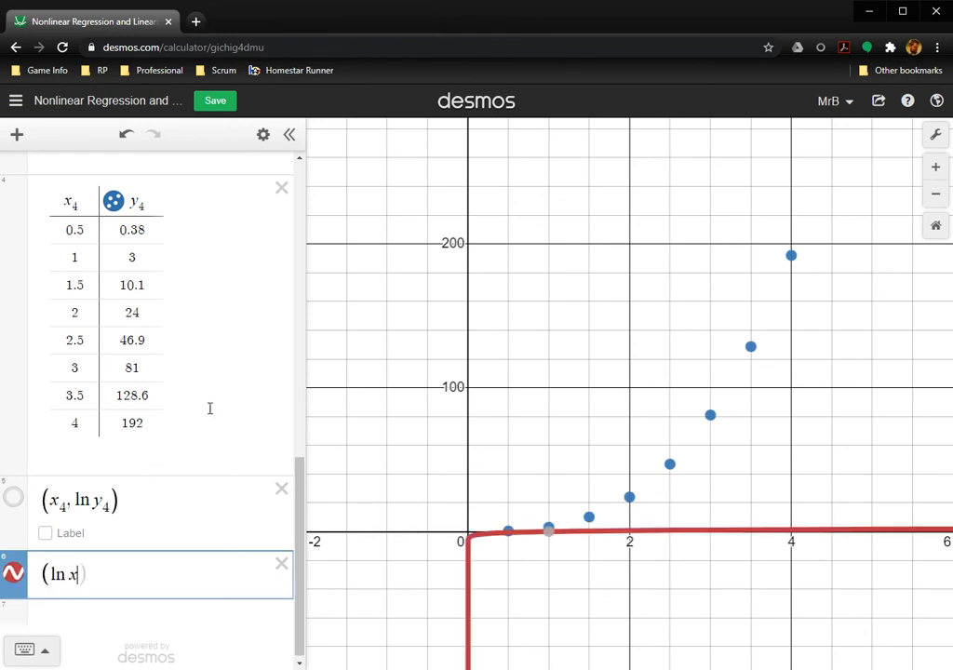
text(_4)
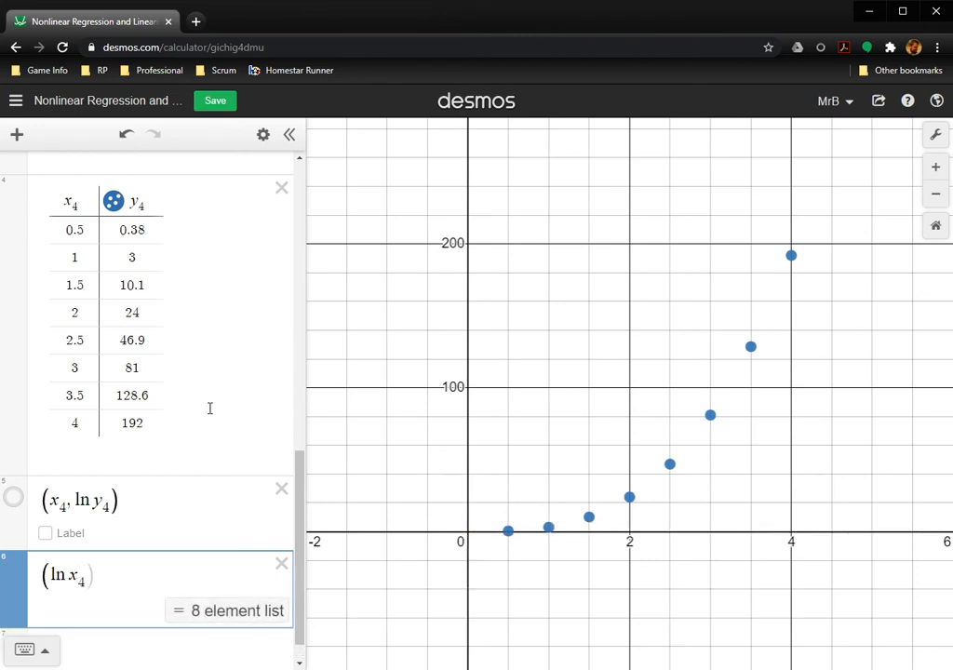
key(Right)
text(, ln)
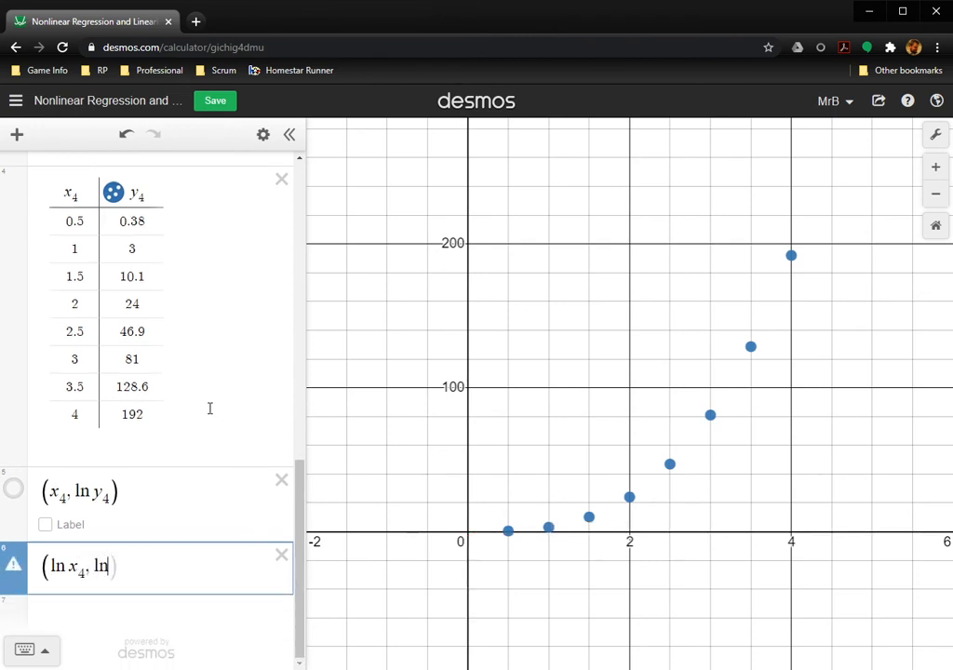
text( y_4)
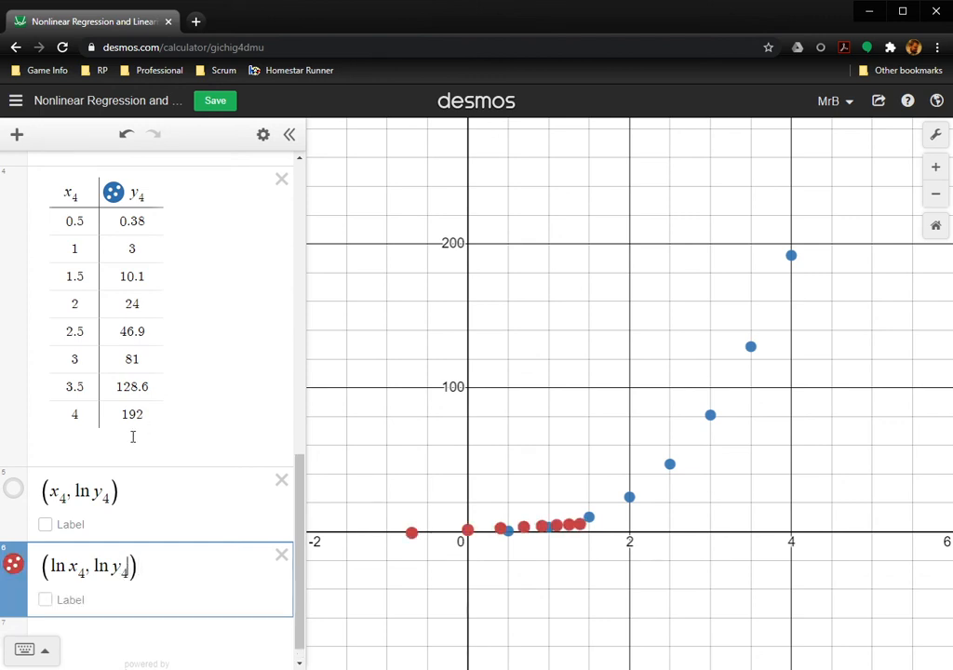
Rescale the vertical axis to examine how straight the (ln x4, ln y4) points are.
drag(481, 482, 477, 140)
drag(472, 367, 485, 181)
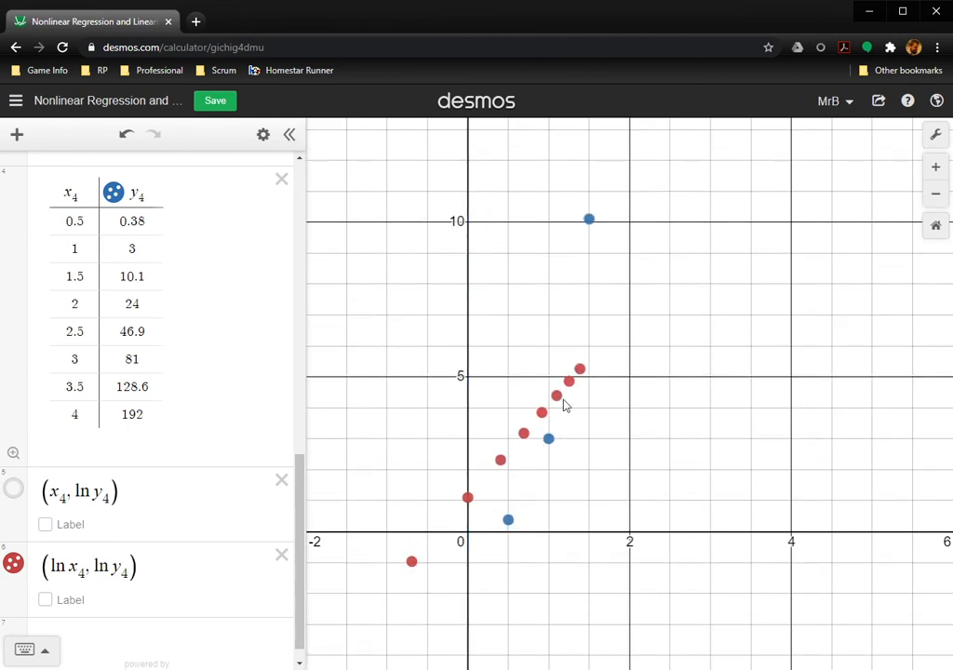
drag(492, 277, 494, 480)
Plot the point list (ln x4, y4) in a new line below the others and fit the graph to the y4 table.
scroll(148, 578, down, 1)
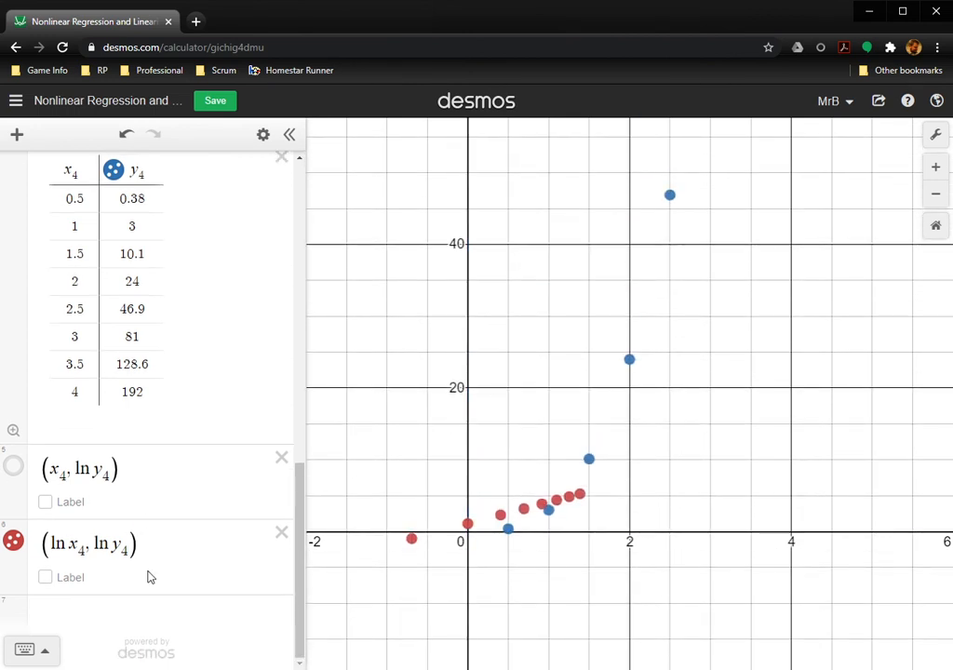
click(80, 619)
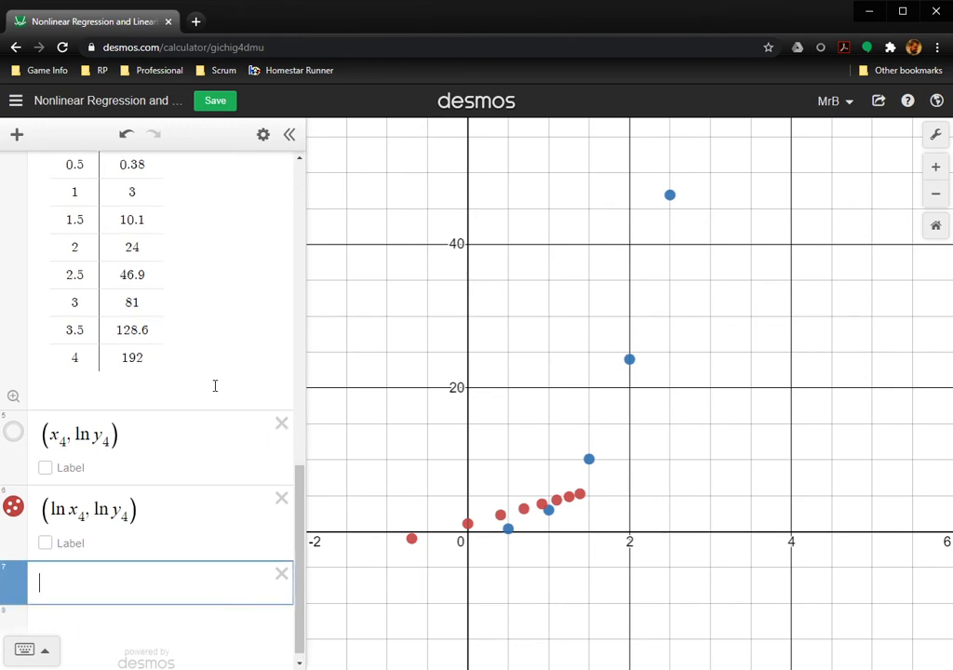
scroll(213, 385, up, 1)
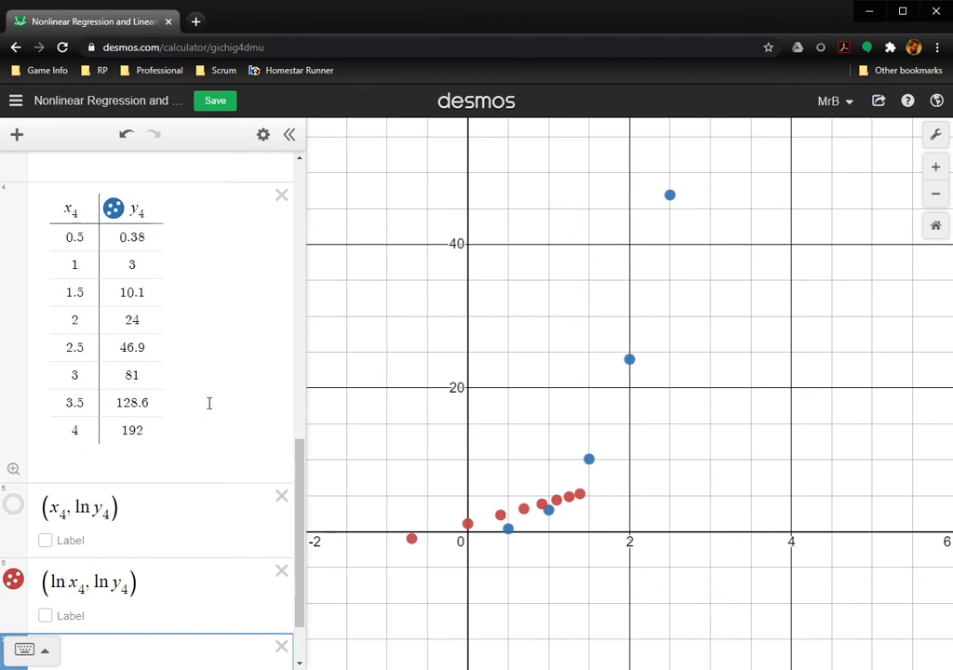
scroll(158, 475, down, 1)
text((ln x)
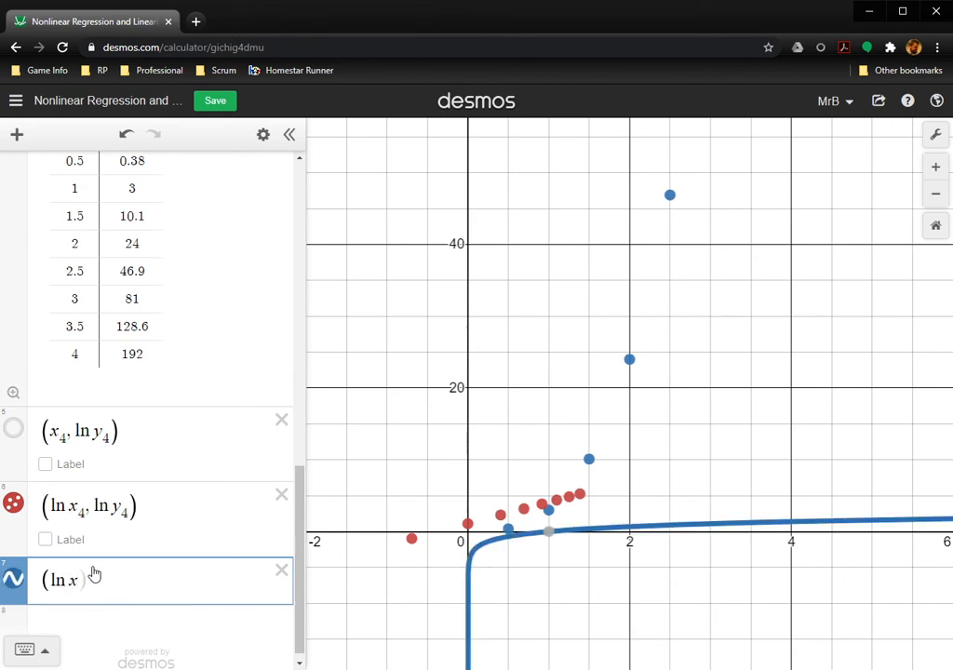
text(_4)
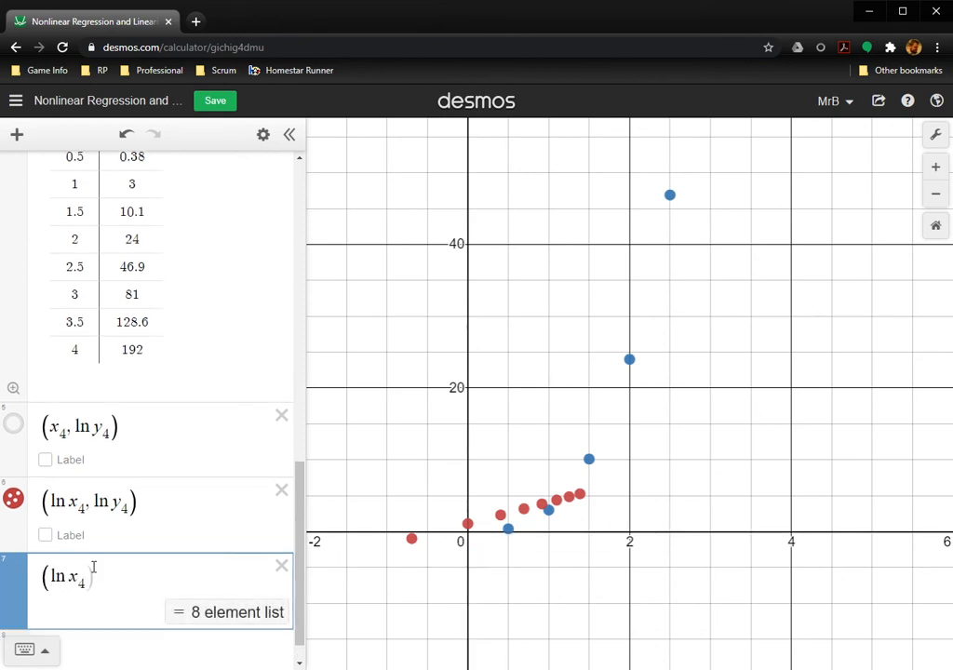
text(, ln y_4))
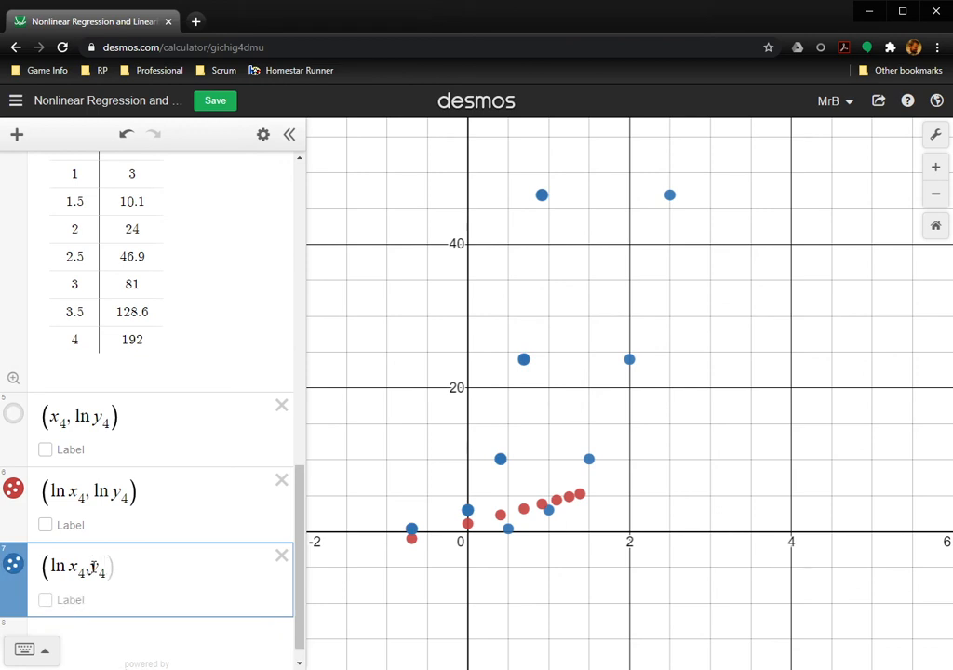
click(12, 380)
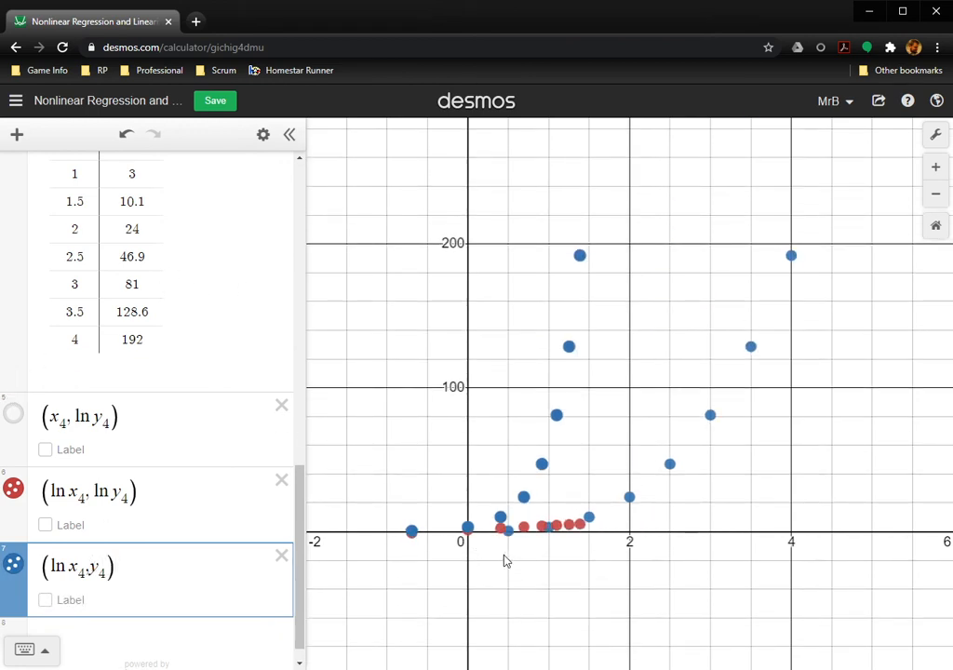
Change the color of the (ln x4, y4) points to green.
click(262, 135)
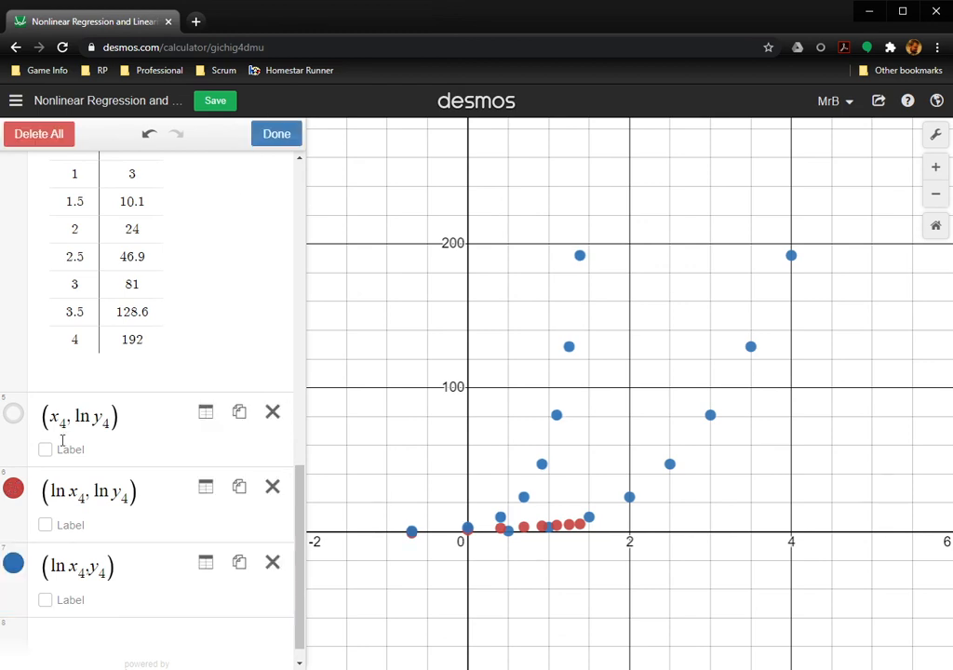
click(13, 563)
click(99, 589)
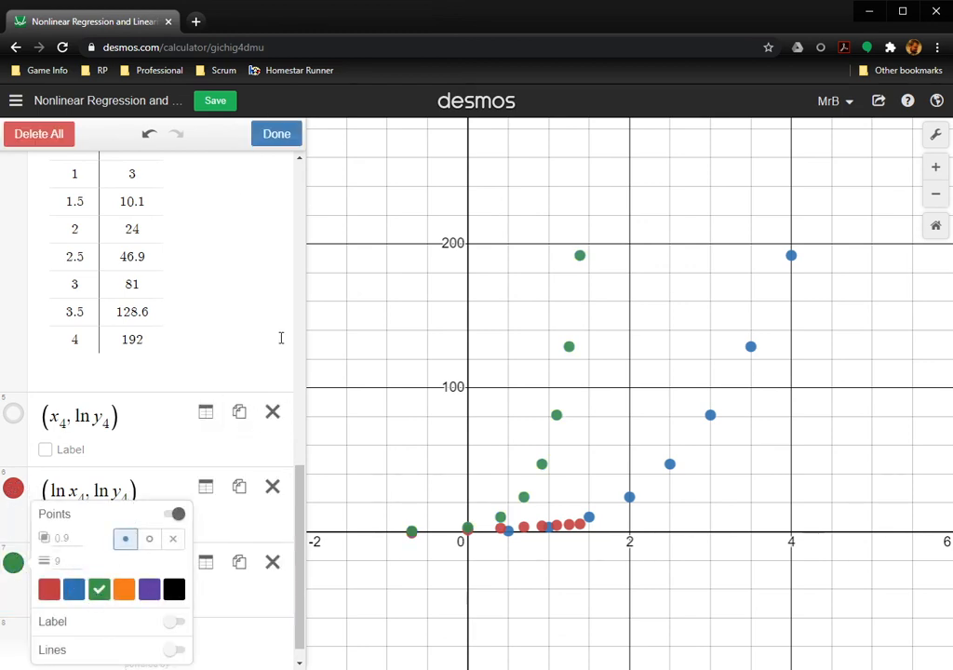
click(282, 137)
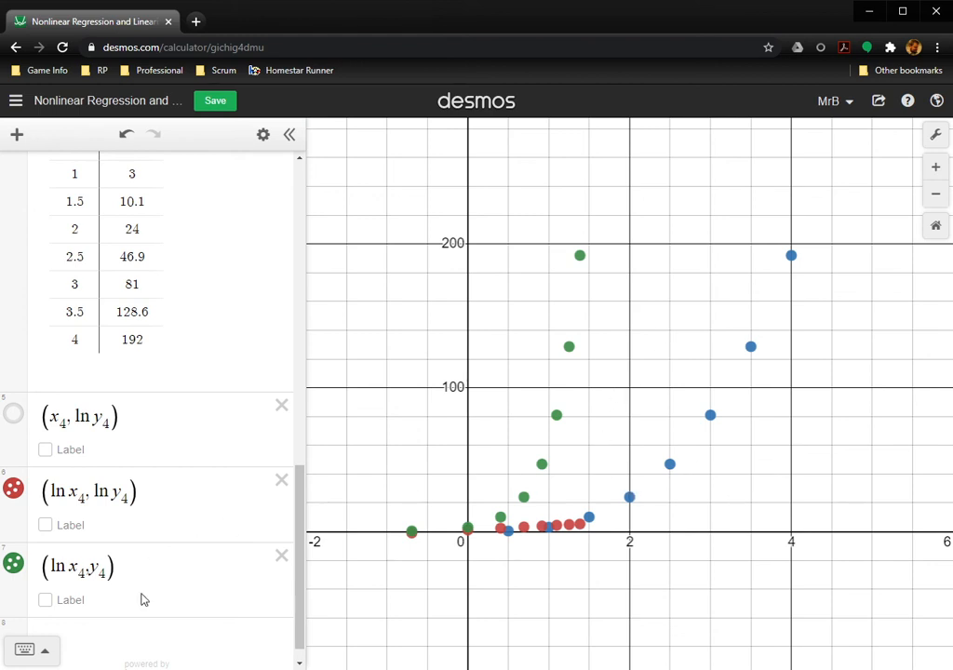
Hide the (ln x4, ln y4) points and the points of the y4 table.
click(13, 488)
scroll(38, 437, up, 5)
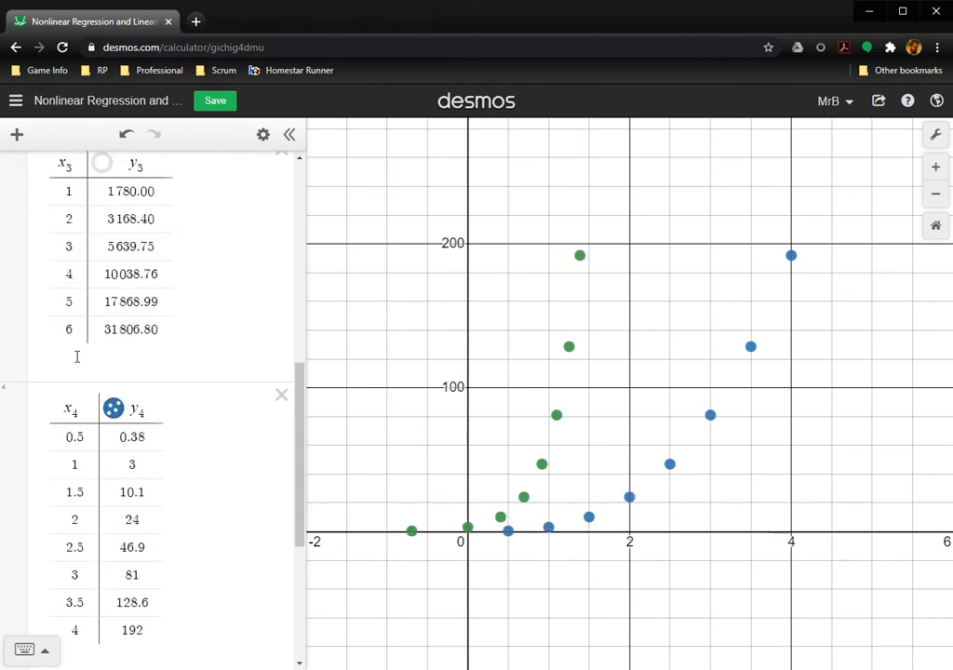
click(113, 410)
scroll(36, 526, down, 3)
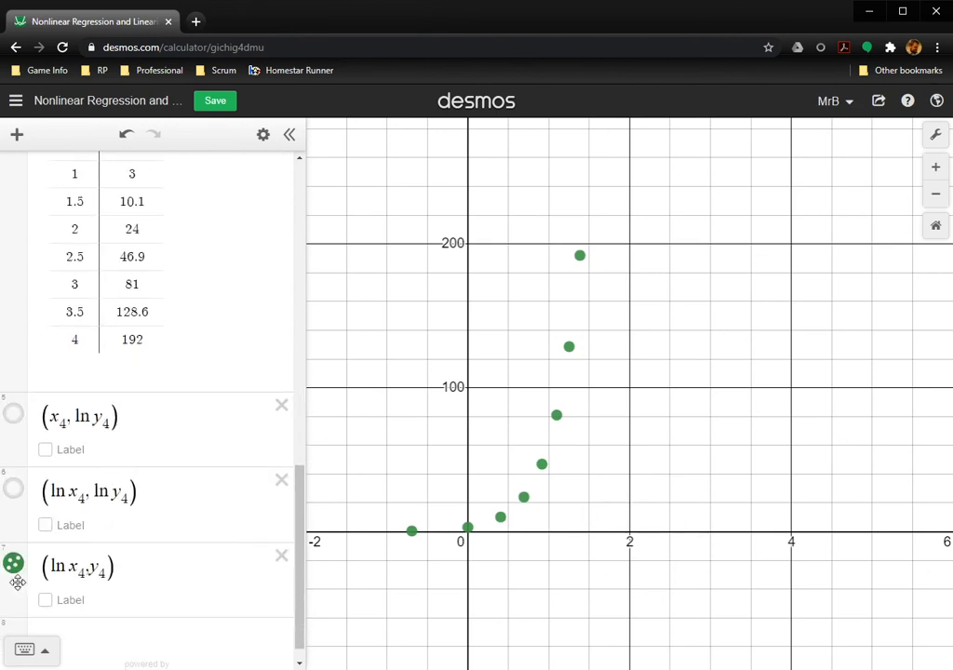
Move the (ln x4, y4) list directly below the y2 table, then show the y2 points and fit the graph to them.
scroll(17, 578, up, 2)
drag(66, 124, 82, 507)
click(102, 269)
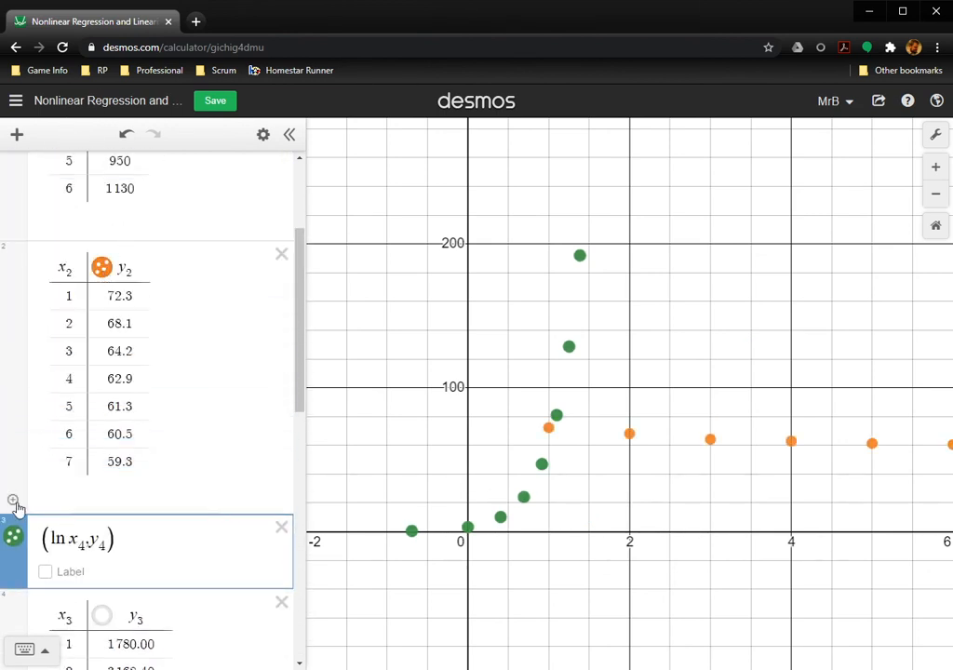
click(12, 501)
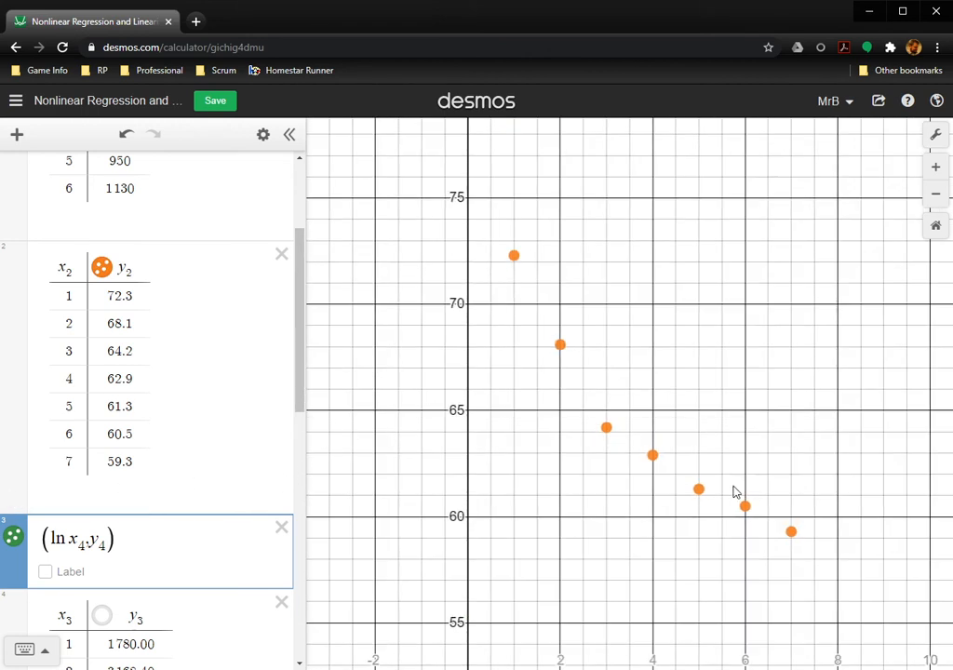
Change the moved point list to (ln x2, y2) and rescale the graph to examine how straight its points are.
double_click(80, 547)
key(BackSpace)
text(2)
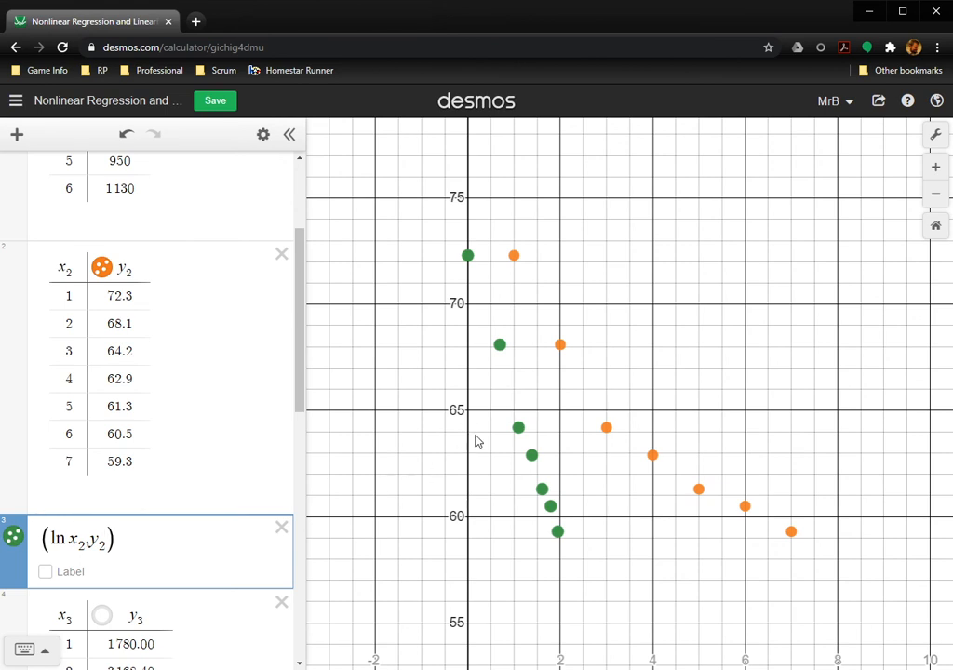
drag(490, 442, 493, 384)
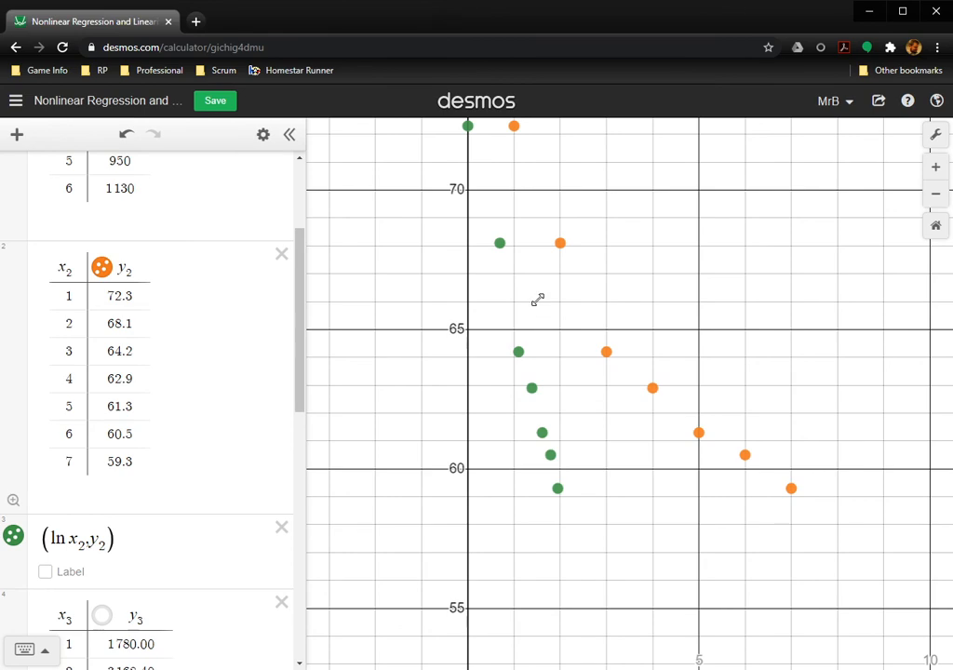
drag(538, 299, 471, 368)
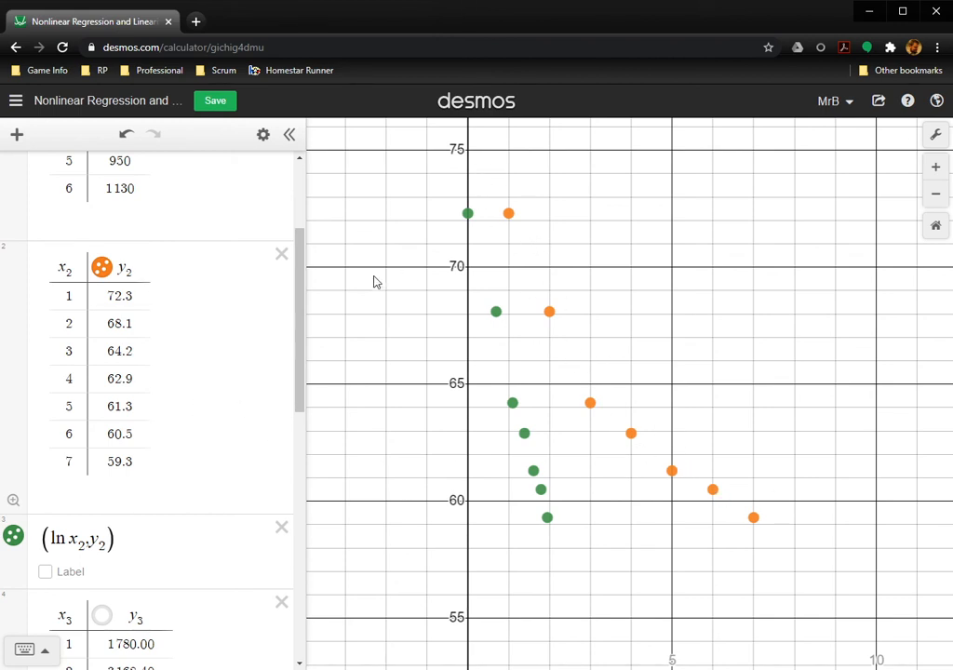
Review the y4 table and the transformed point lists (x4, ln y4) and (ln x4, ln y4) below it.
scroll(137, 460, down, 1)
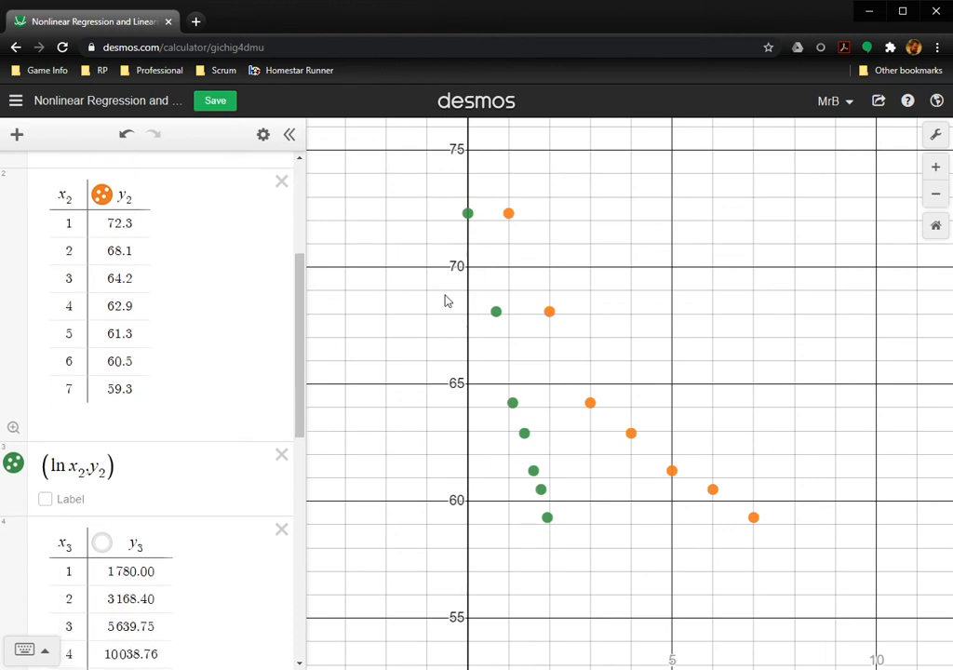
scroll(123, 374, down, 8)
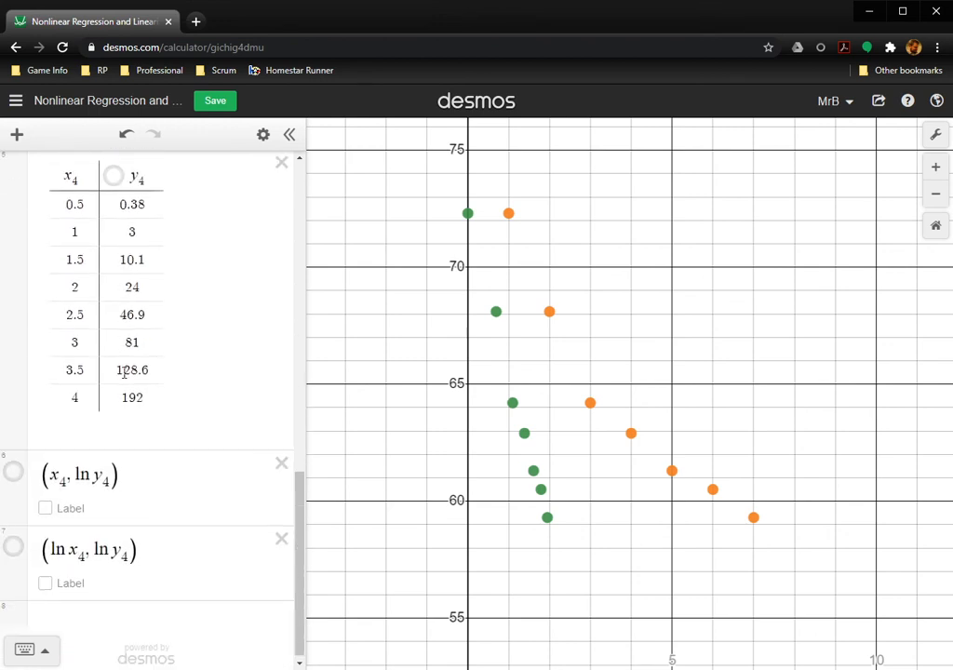
scroll(111, 451, up, 7)
scroll(74, 341, down, 6)
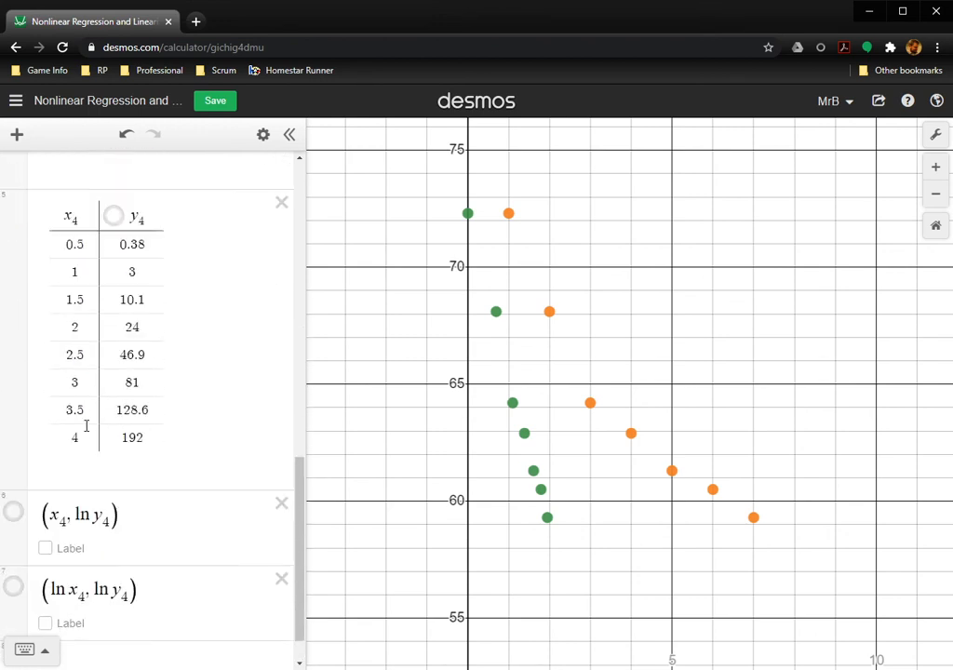
scroll(86, 426, down, 1)
scroll(171, 537, up, 2)
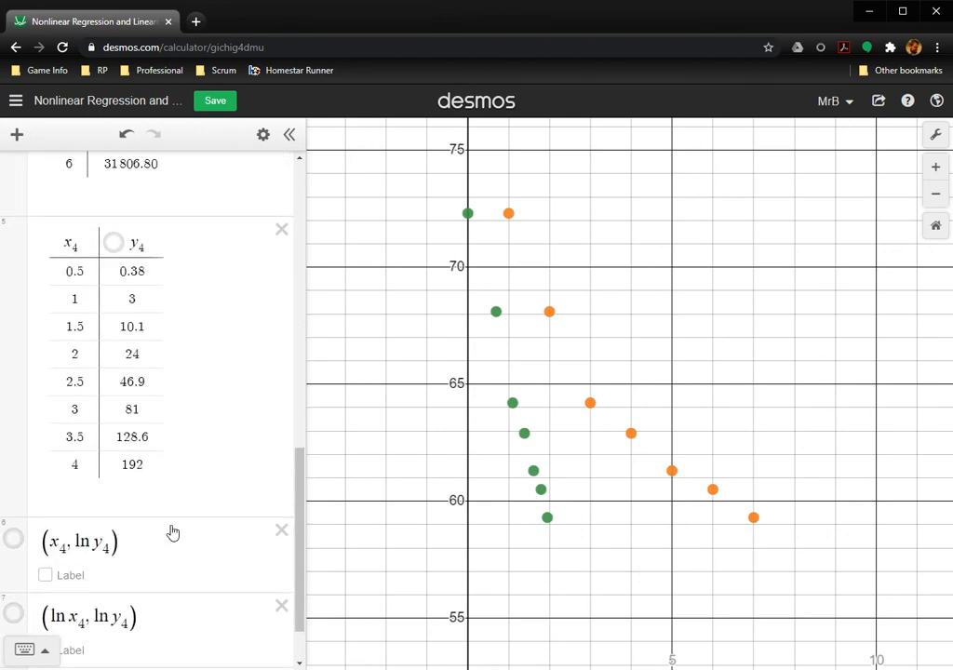
scroll(172, 531, down, 2)
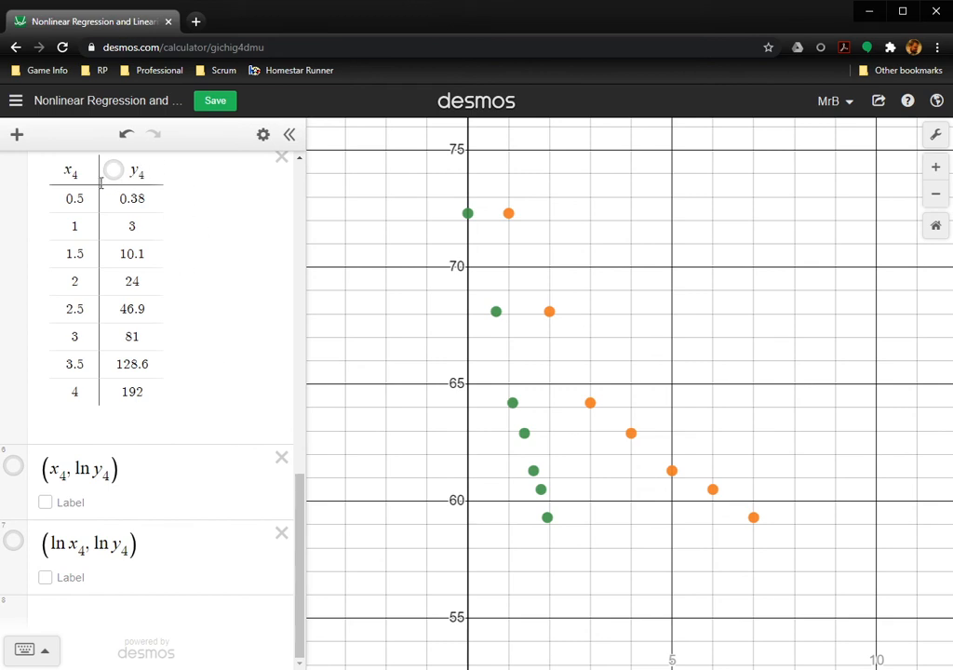
Hide the (ln x2, y2) points and the points of the y2 table.
scroll(228, 255, up, 10)
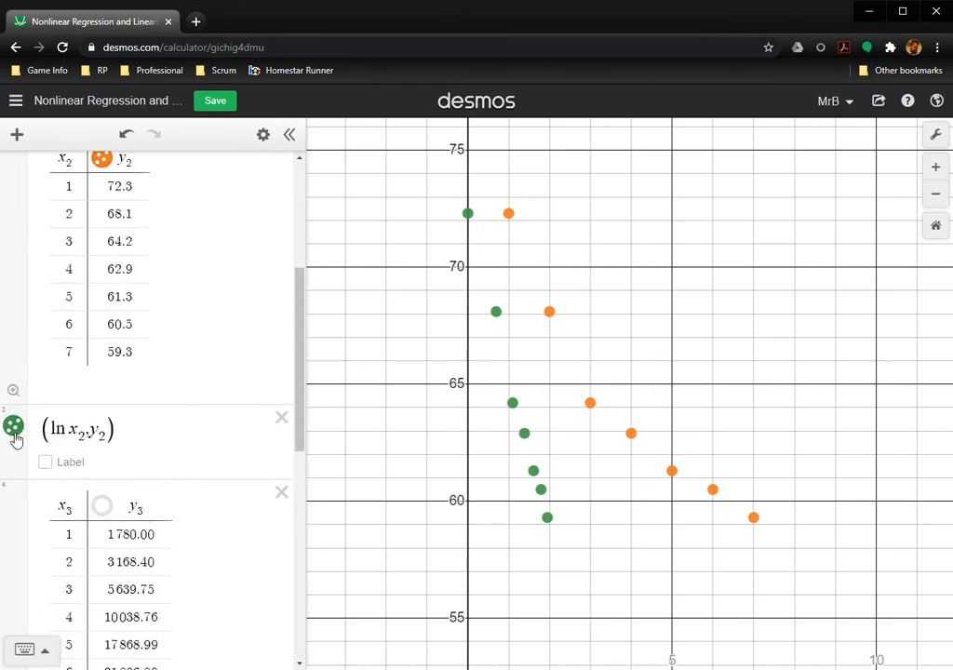
click(14, 430)
scroll(145, 291, up, 5)
click(99, 366)
Show the y4 table points and the (x4, ln y4) points, fit the graph to the table and stretch the vertical axis.
scroll(153, 401, down, 15)
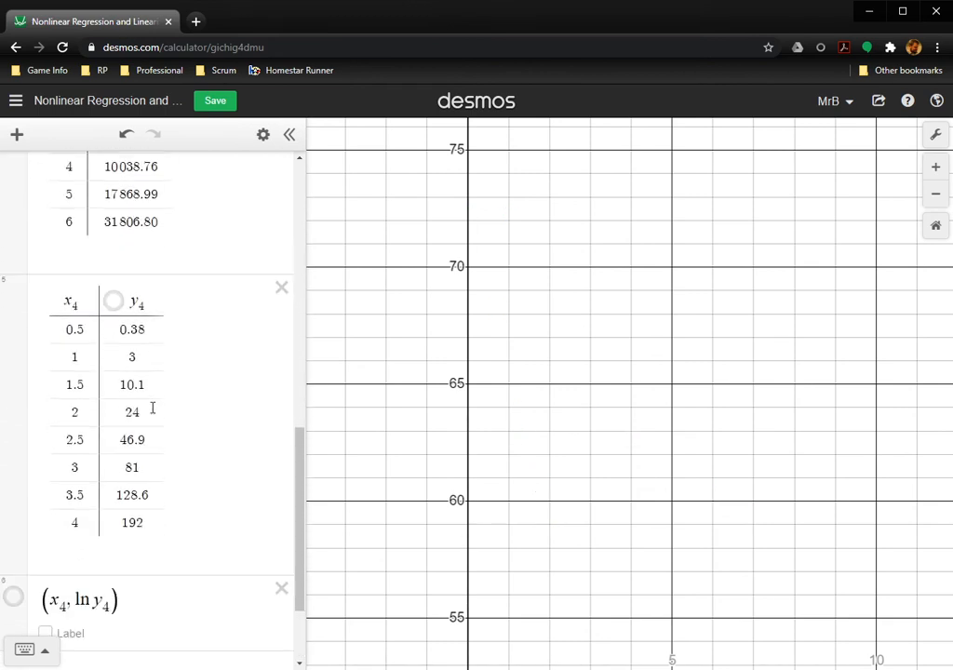
scroll(151, 408, down, 3)
scroll(134, 336, up, 4)
click(112, 315)
scroll(130, 447, down, 2)
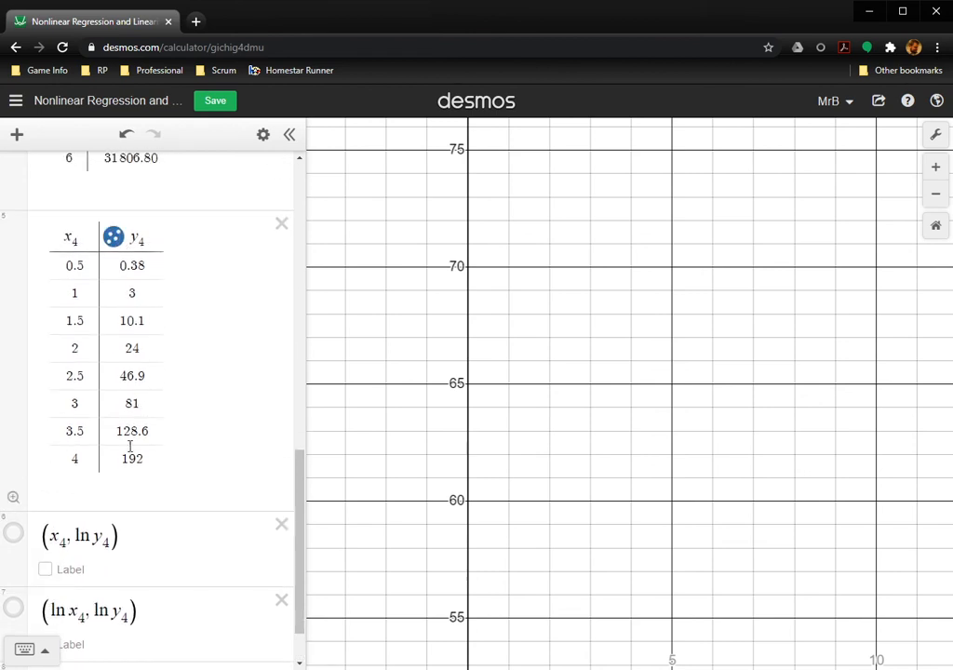
scroll(130, 447, down, 1)
click(13, 466)
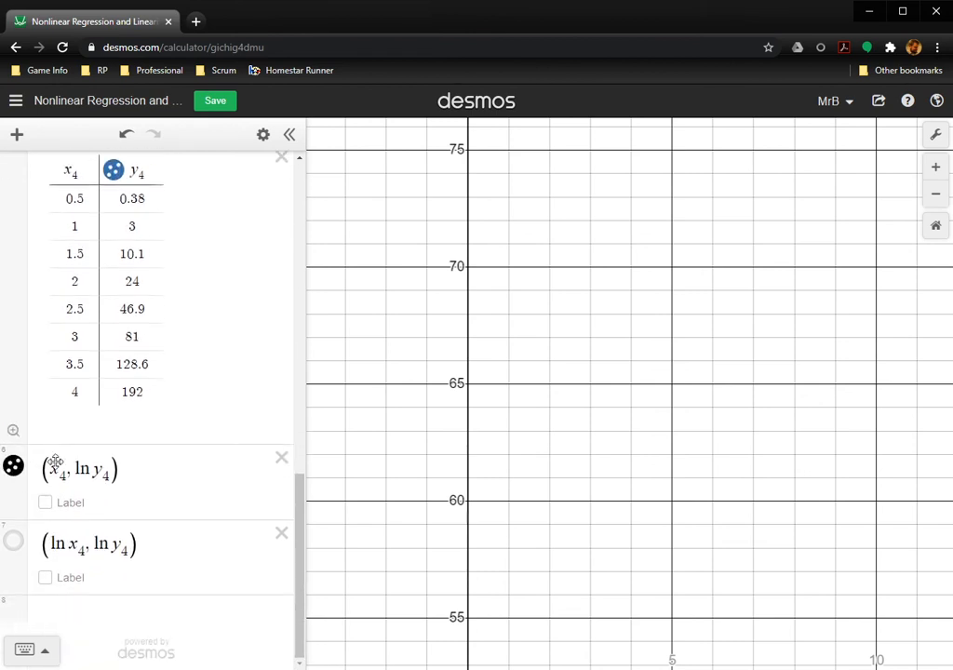
click(14, 430)
drag(549, 506, 426, 445)
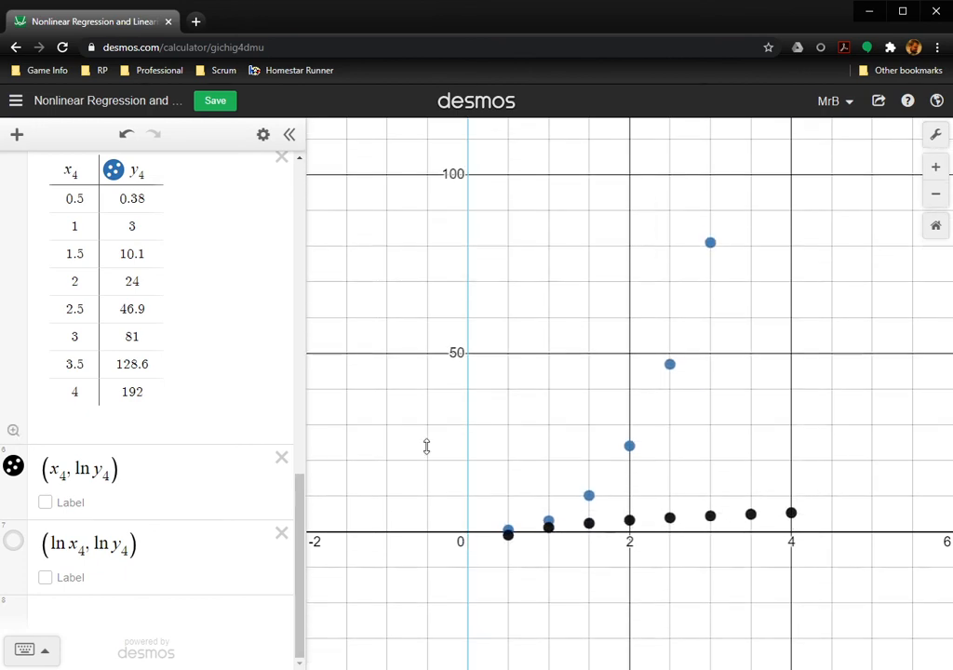
Show the (ln x4, ln y4) points instead of (x4, ln y4) and rescale the vertical axis to compare them with the y4 data.
click(13, 467)
click(13, 541)
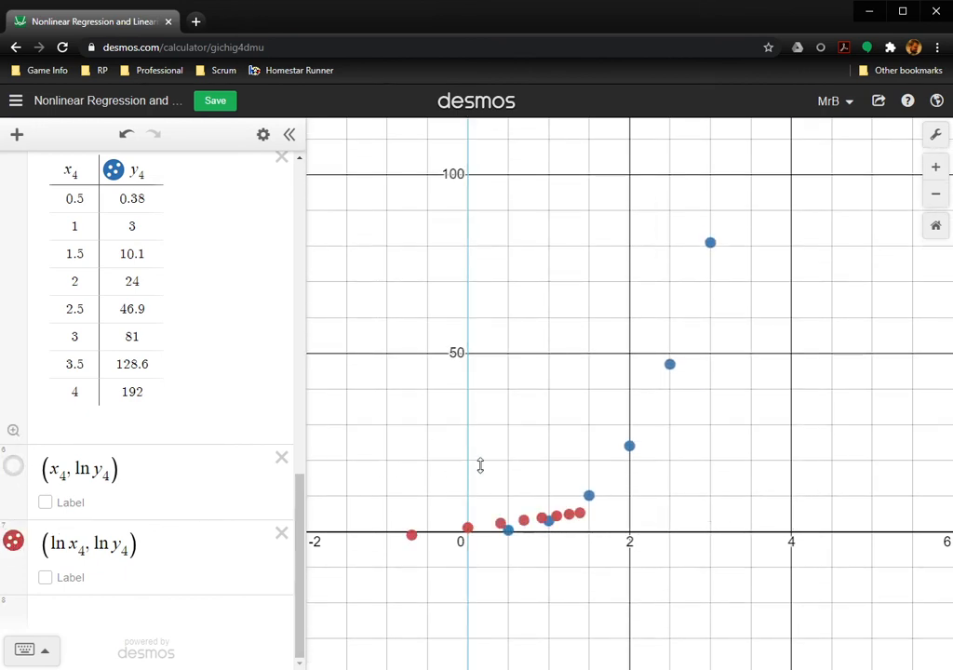
drag(481, 465, 505, 545)
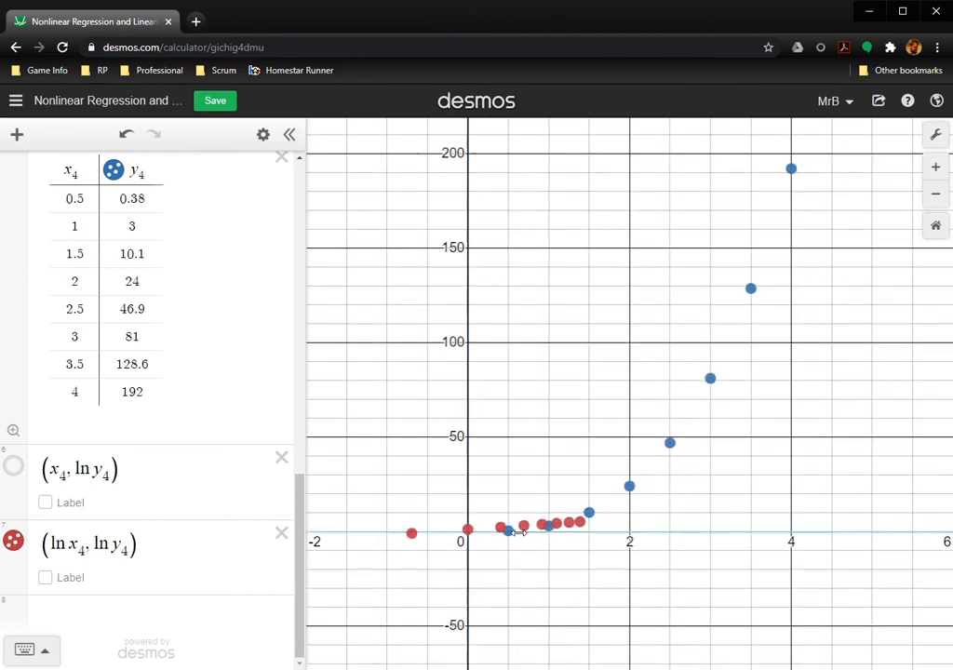
drag(498, 283, 476, 362)
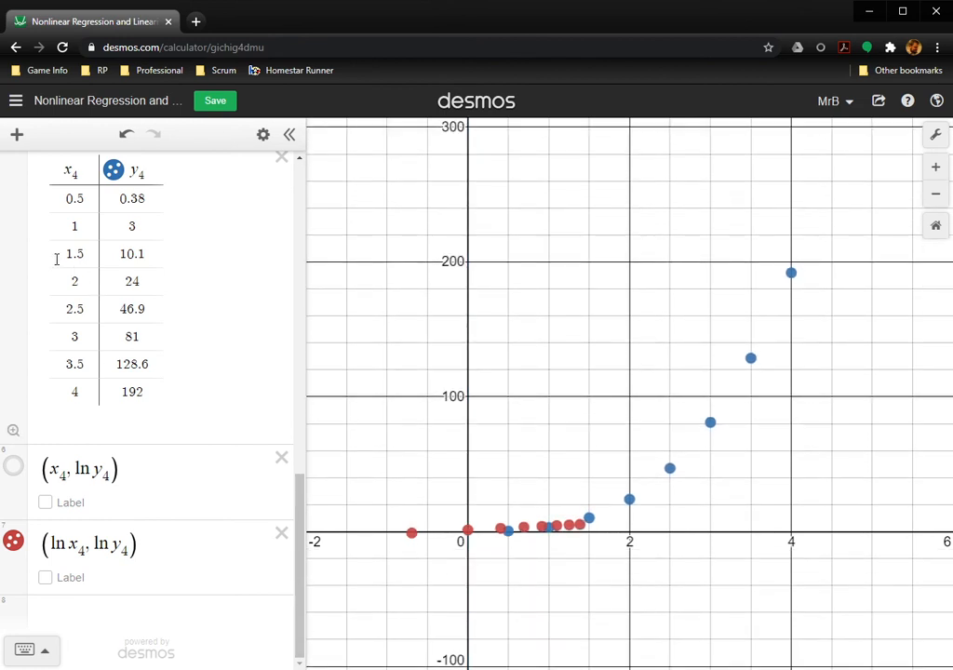
Add the power regression y4 ~ a·x4^b in a new line and hide the (ln x4, ln y4) points.
click(89, 601)
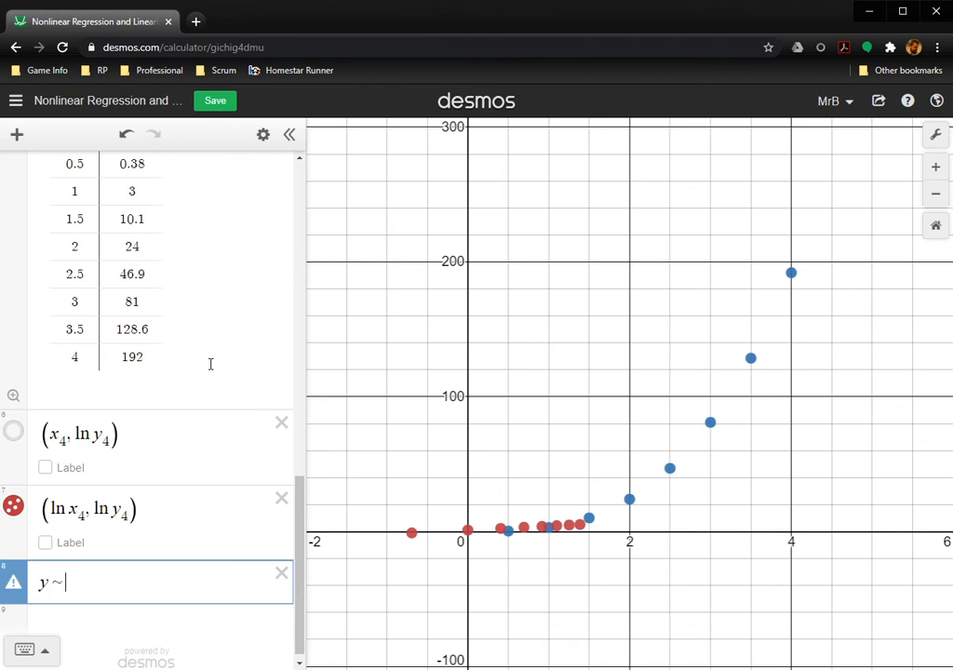
text(y_4~)
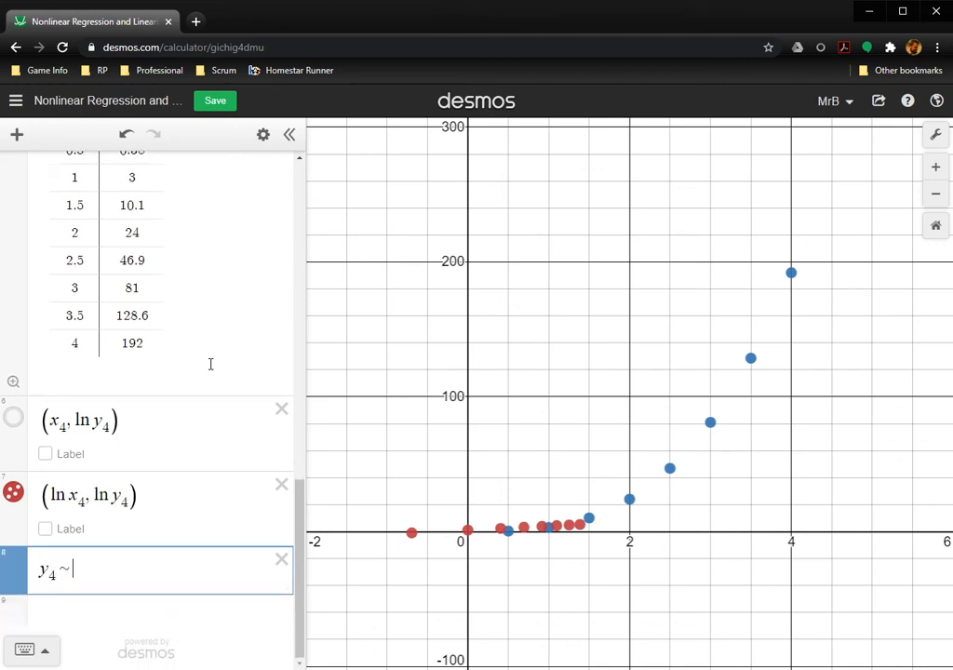
text(a)
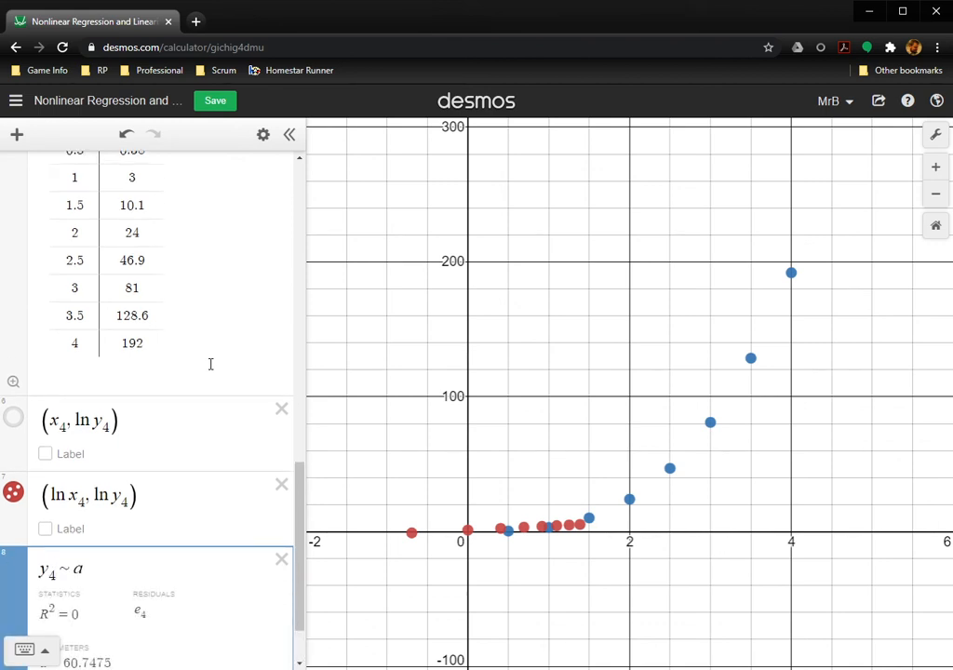
text(*x)
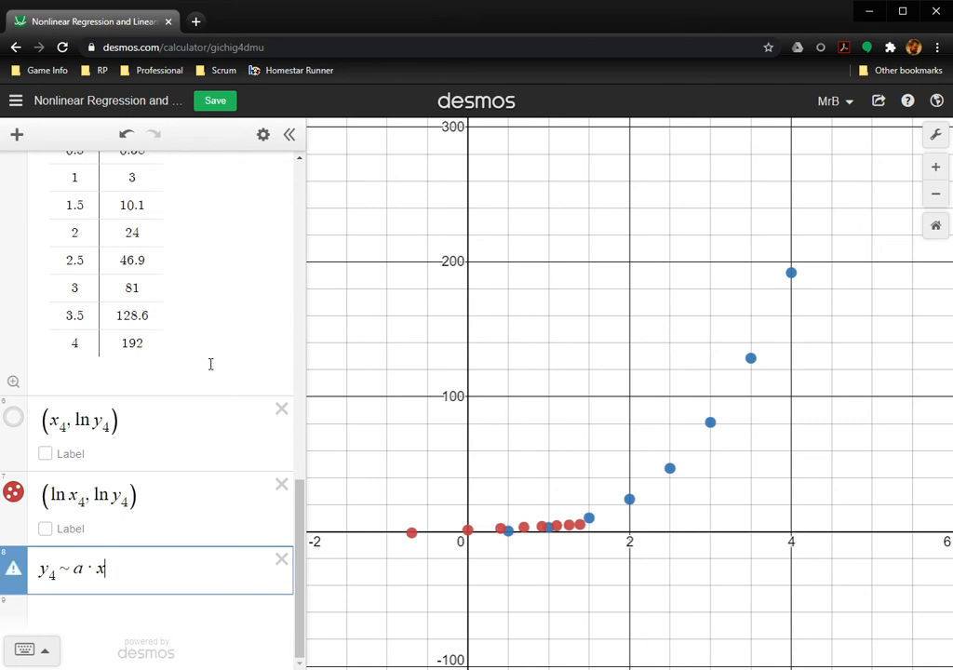
text(_4^b)
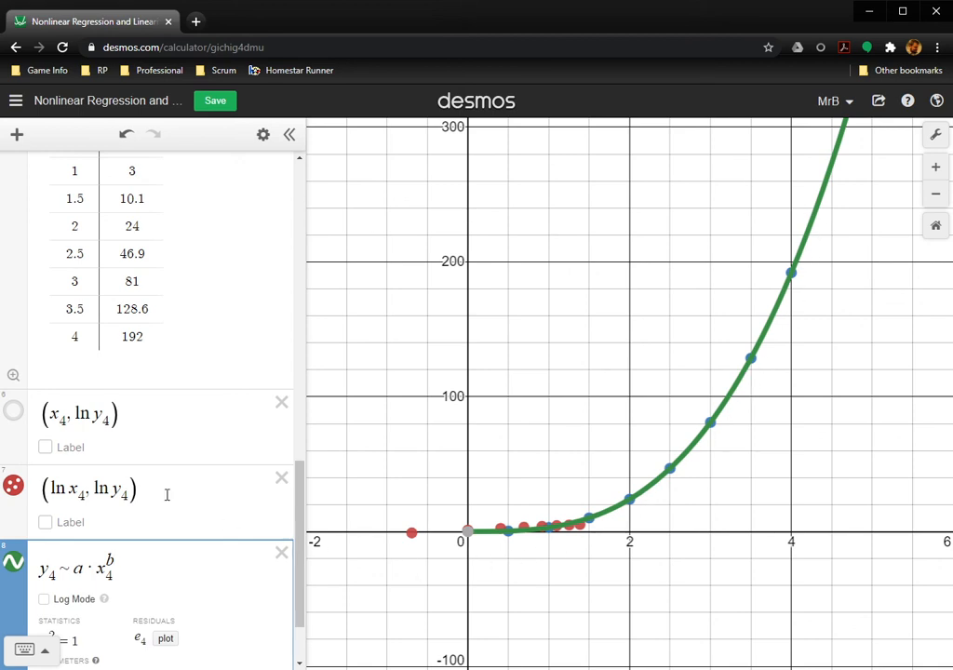
click(14, 485)
scroll(177, 442, down, 1)
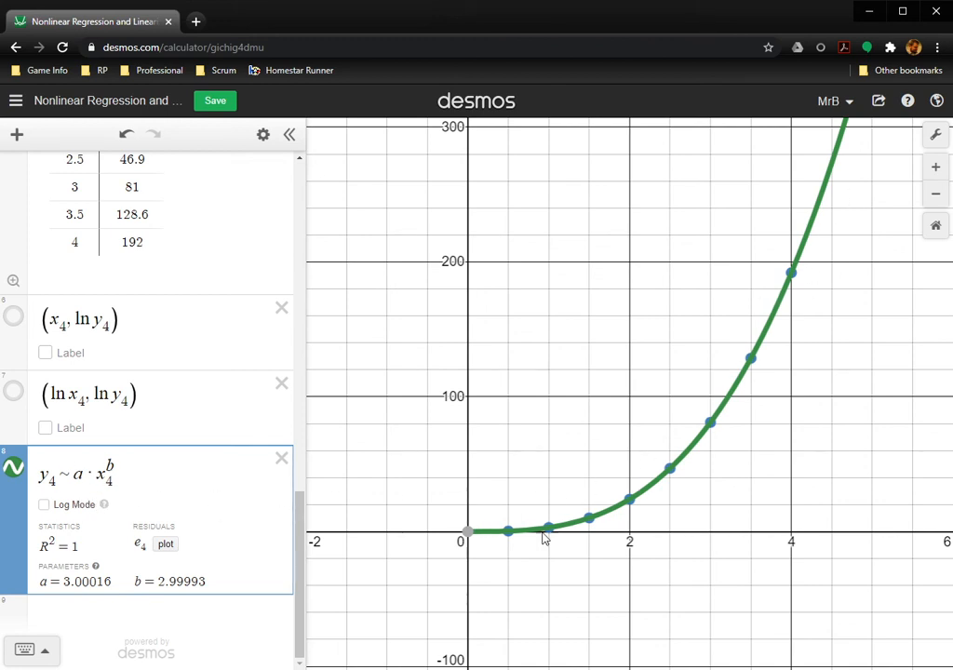
Examine how well the power regression's curve, R² and parameters a and b match the y4 table.
scroll(220, 503, up, 15)
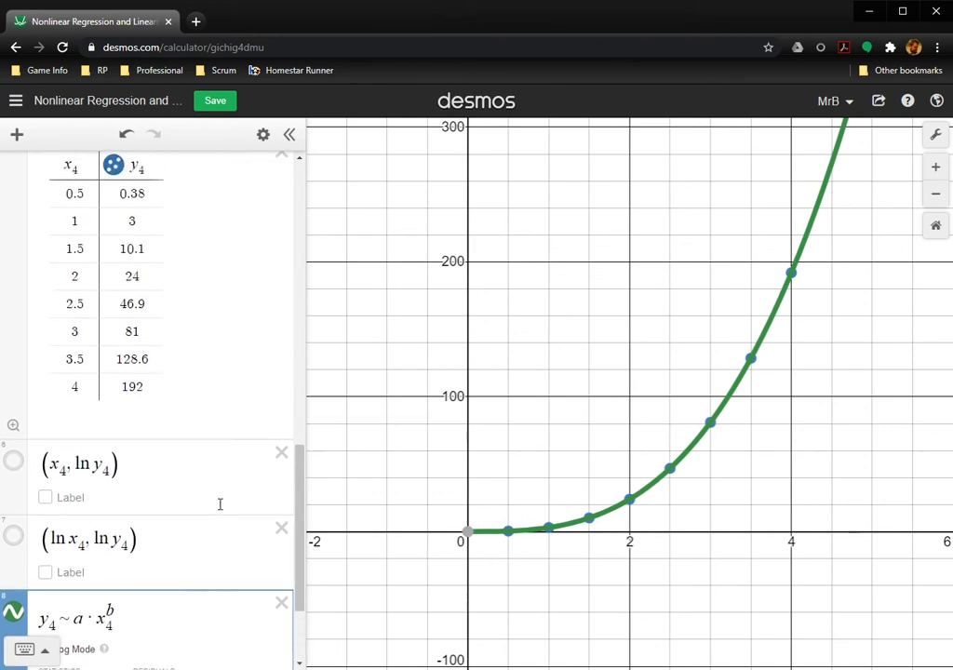
scroll(179, 434, down, 10)
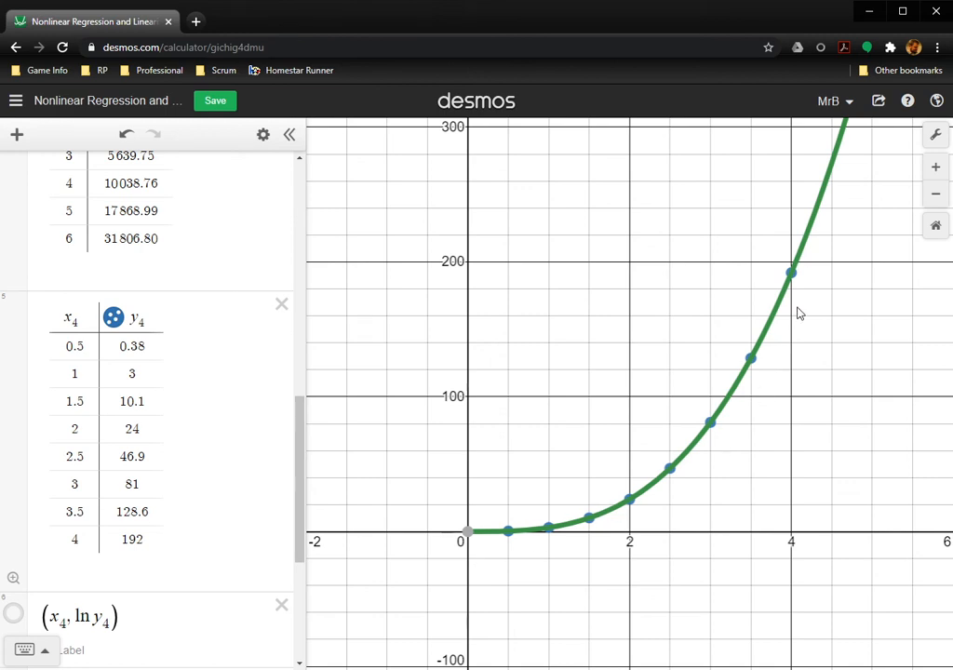
scroll(168, 522, down, 3)
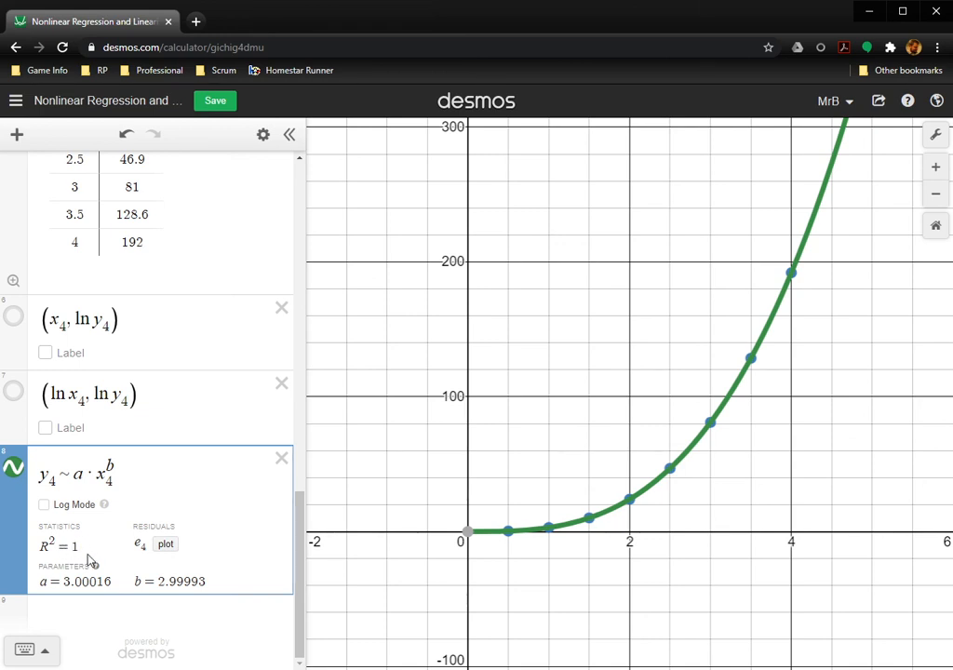
scroll(200, 527, up, 1)
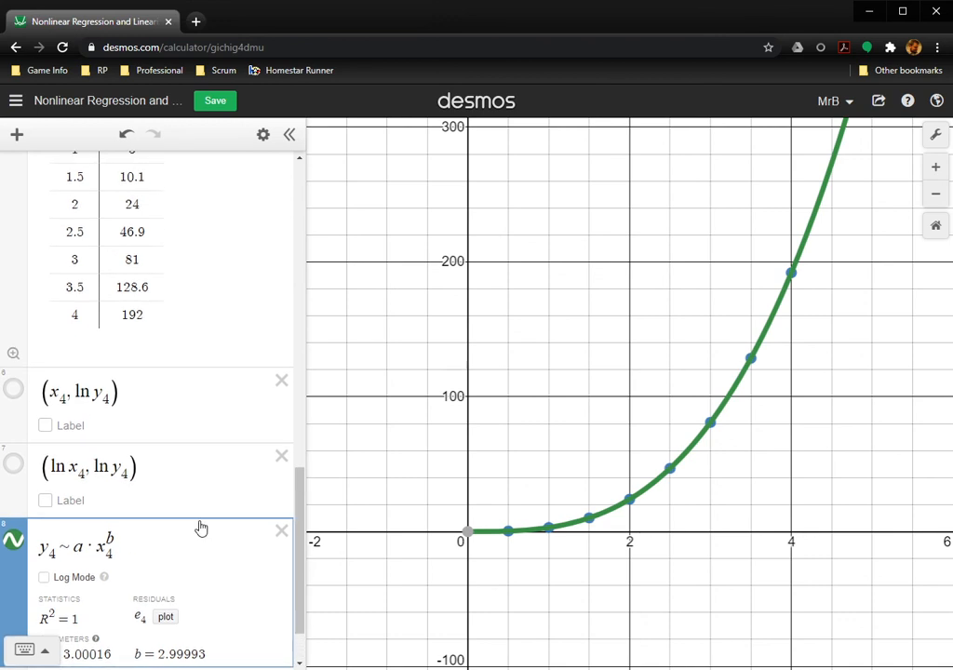